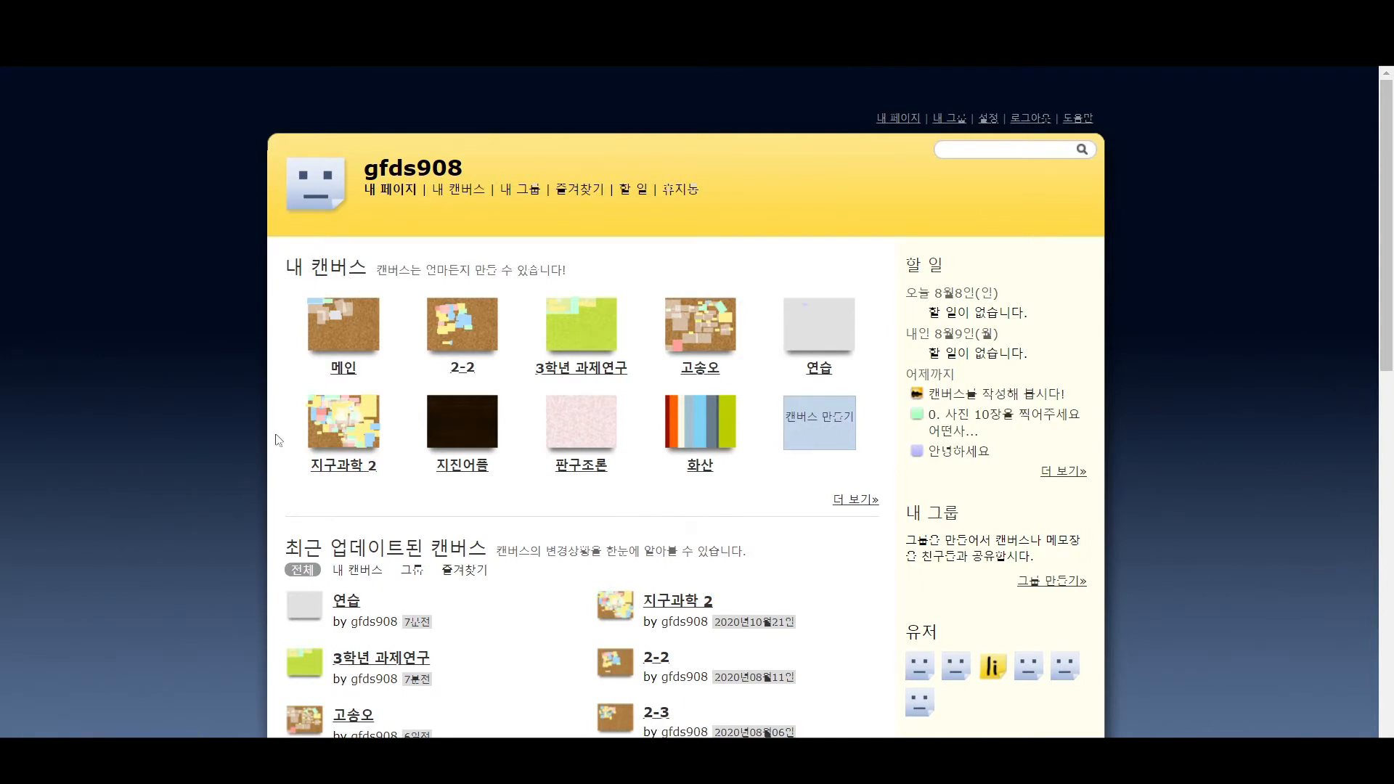
pyautogui.scroll(-1, 311, 358)
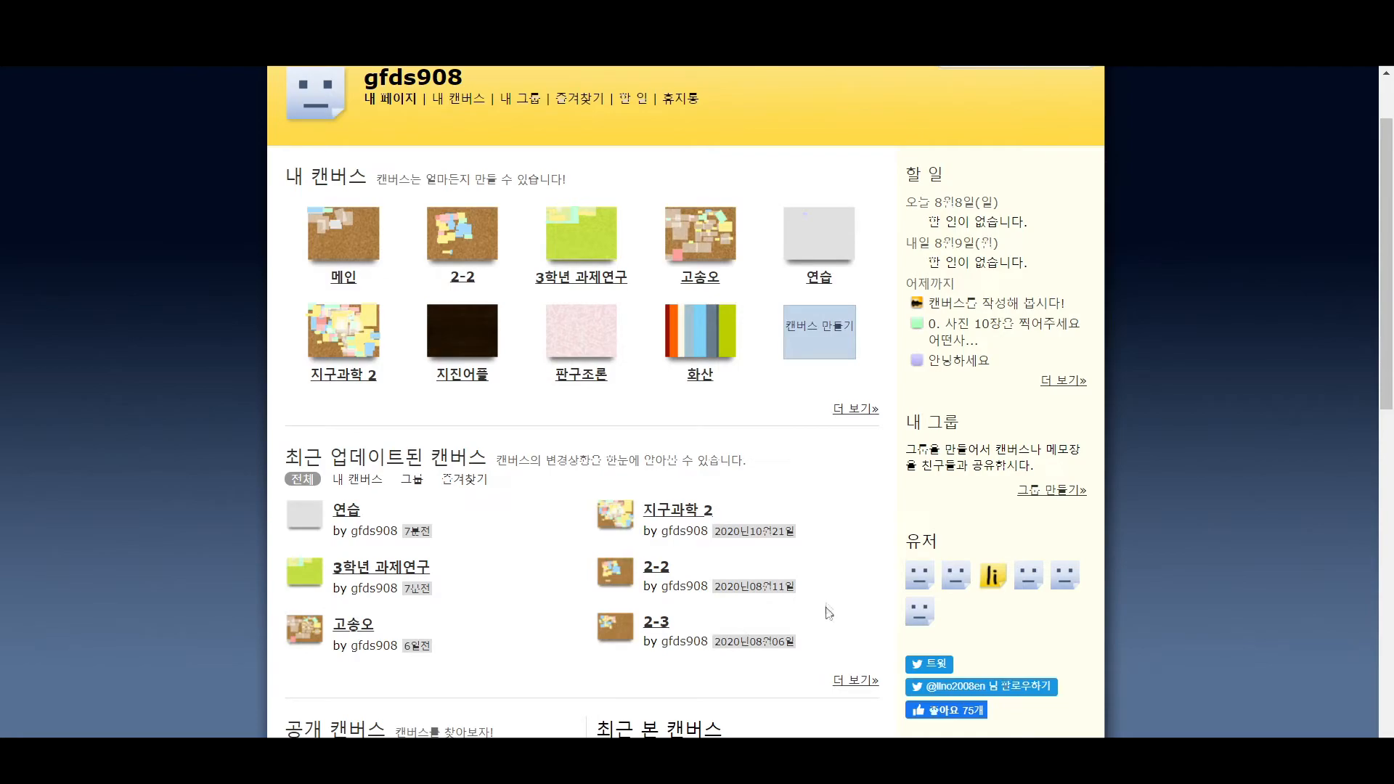
pyautogui.scroll(1, 285, 464)
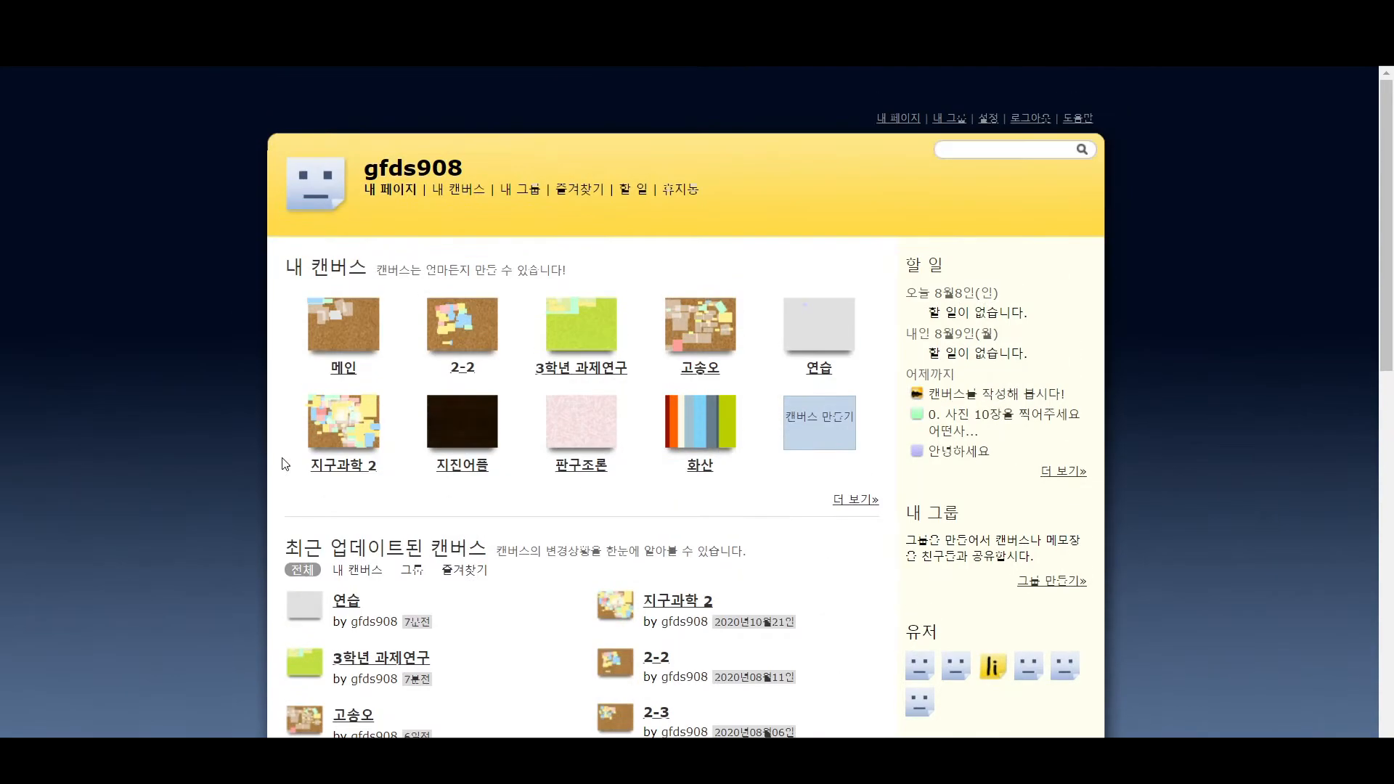
pyautogui.scroll(-6, 285, 464)
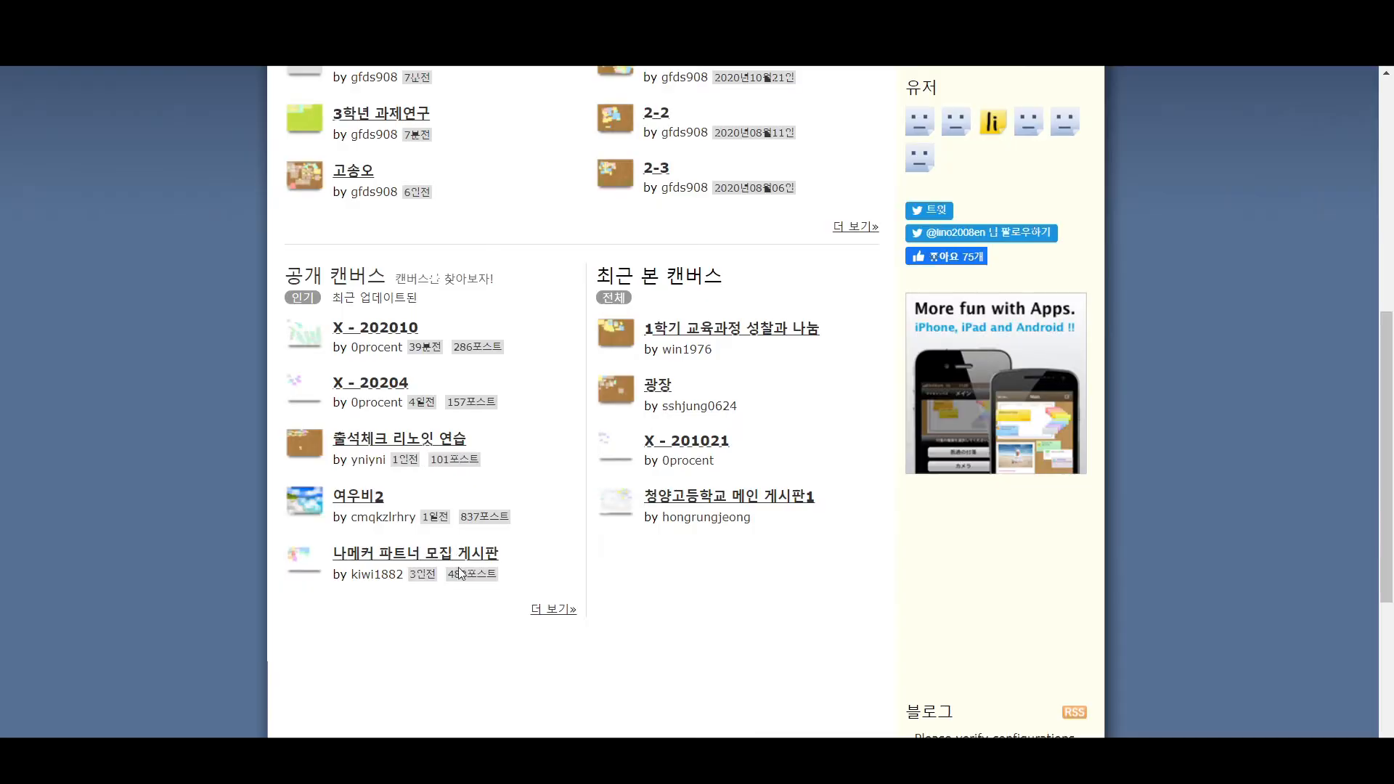
pyautogui.scroll(7, 283, 244)
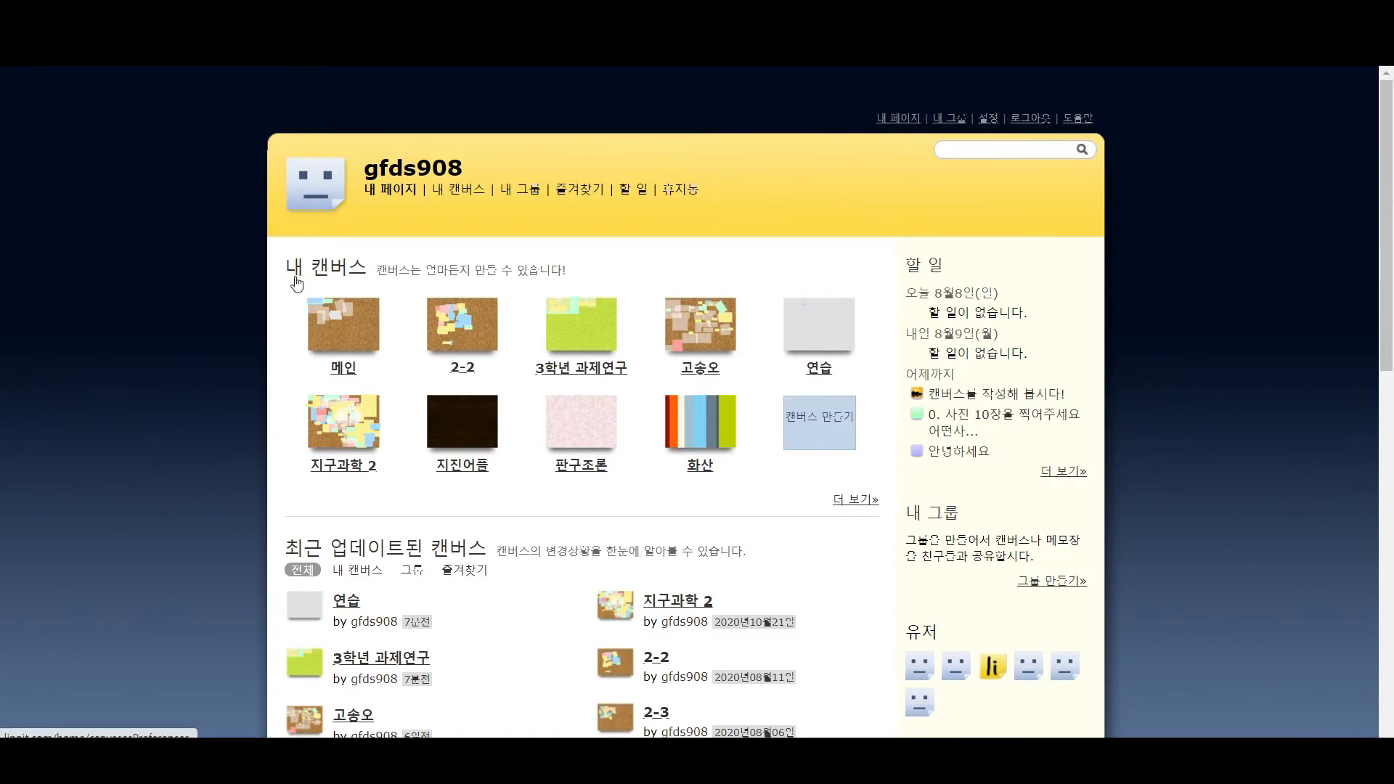
# Start a new canvas and name it 연습
pyautogui.click(826, 431)
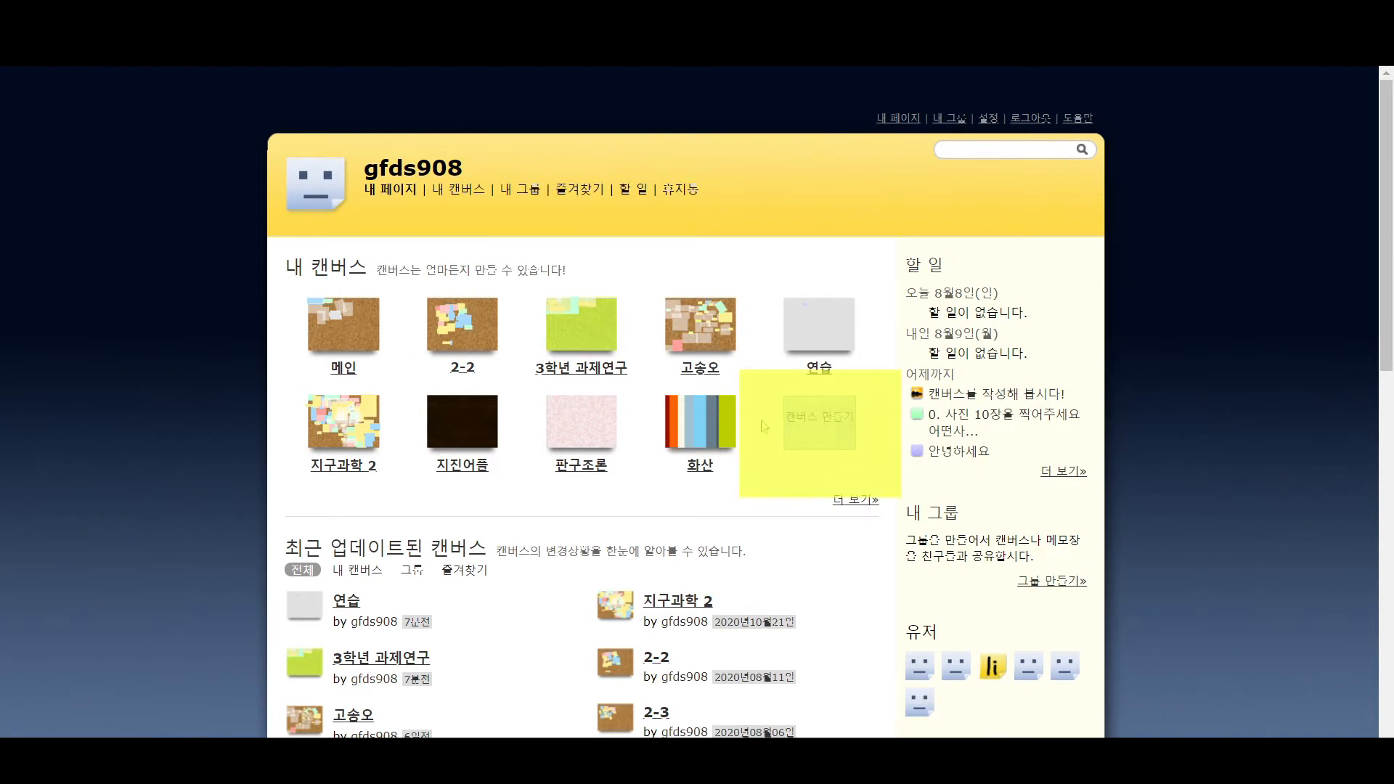
pyautogui.click(824, 433)
pyautogui.scroll(-1, 785, 433)
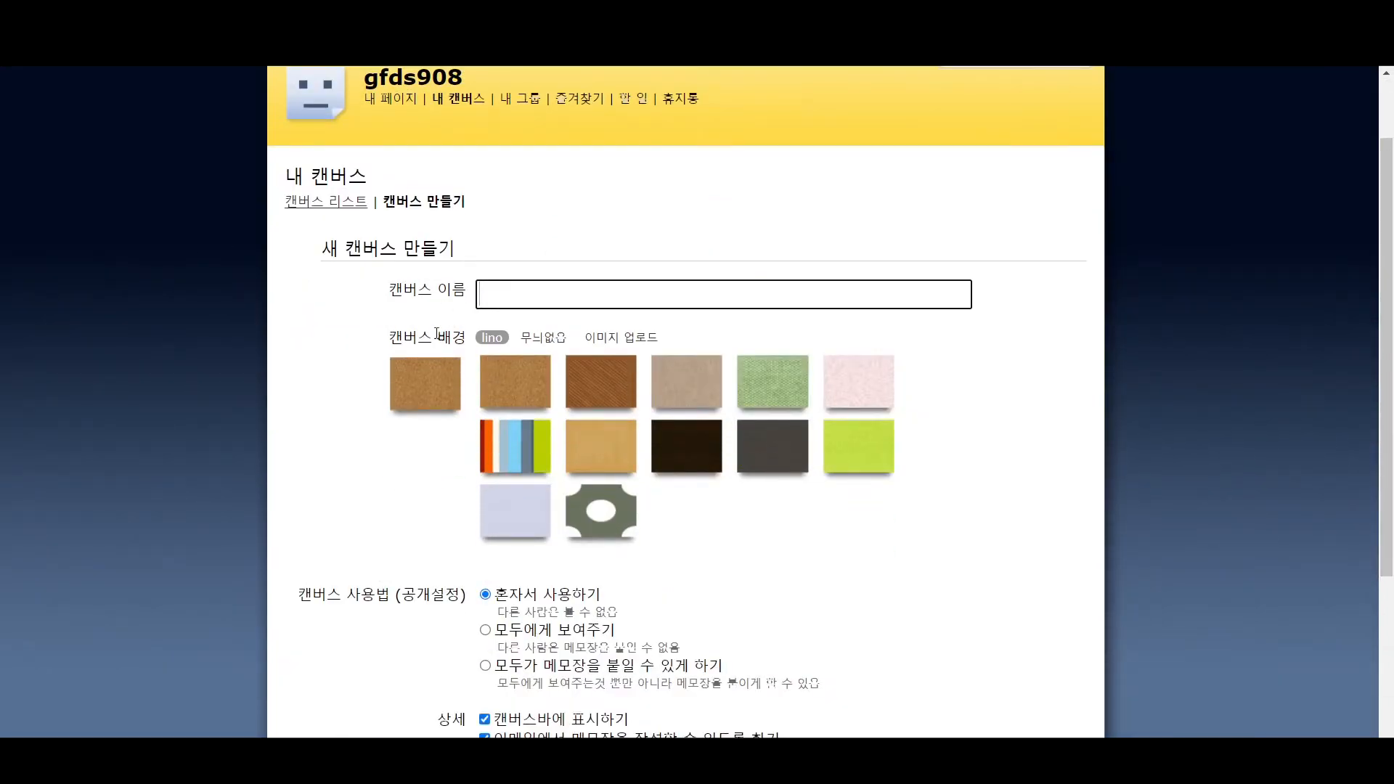
pyautogui.scroll(-1, 442, 370)
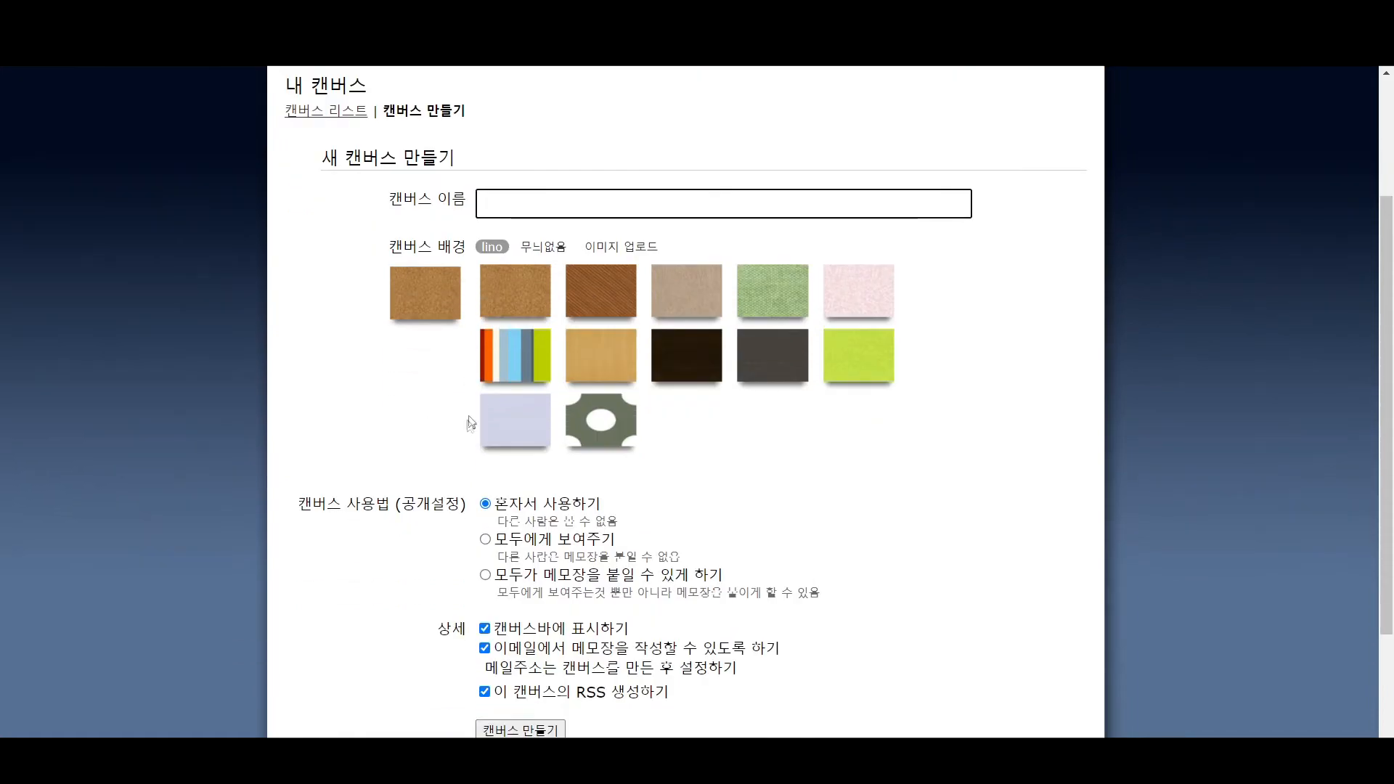
pyautogui.scroll(-1, 475, 418)
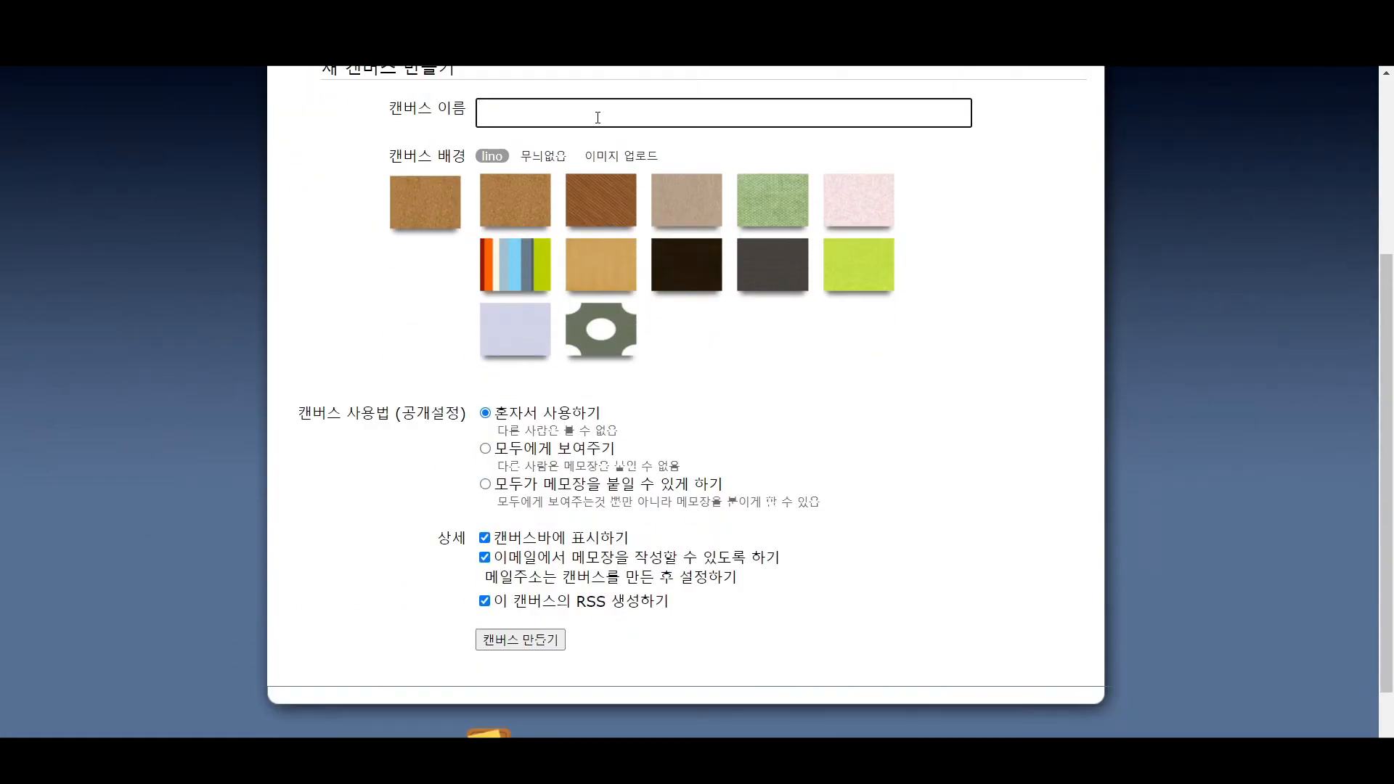
pyautogui.write('du')
pyautogui.press('BackSpace')
pyautogui.press('BackSpace')
pyautogui.write('연습')
# Set the canvas background to the plain light gray colour from the patternless (무늬없음) set
pyautogui.click(538, 157)
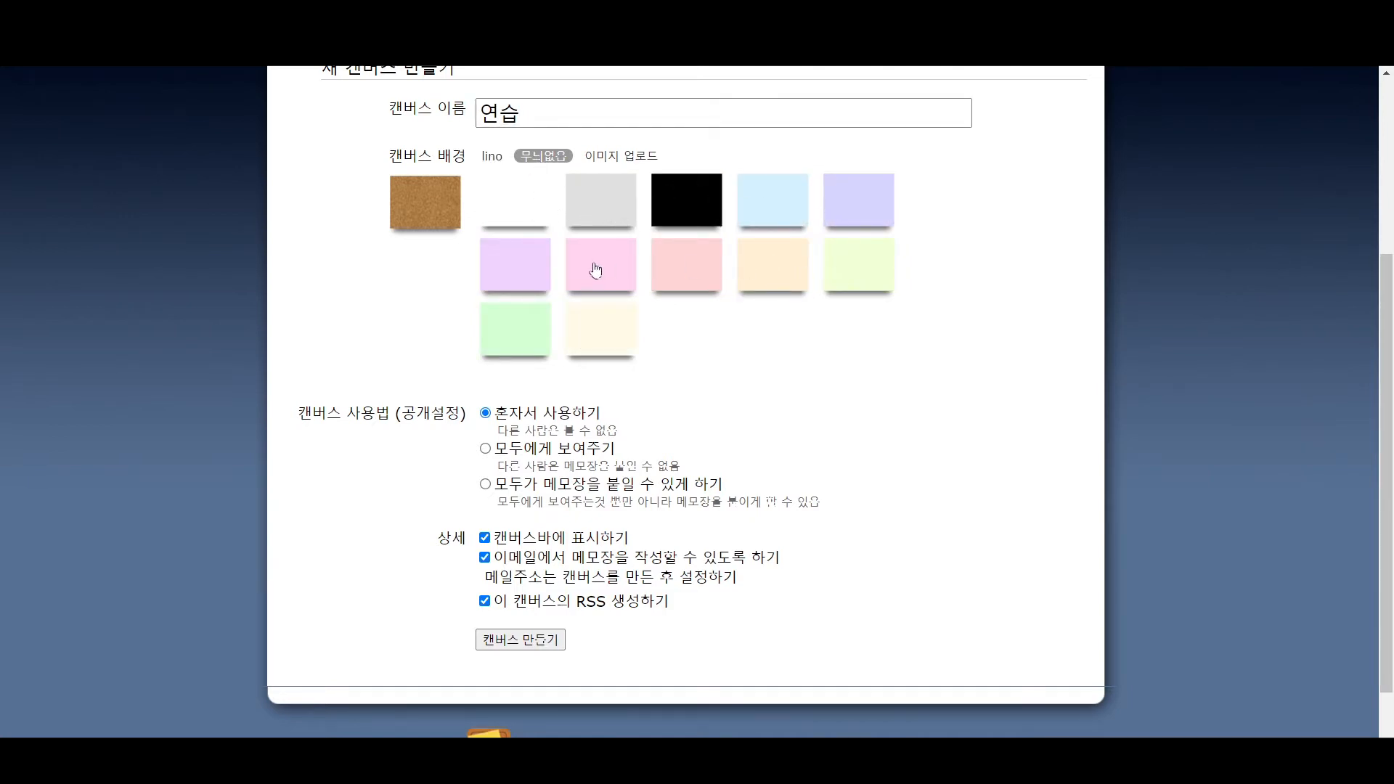
pyautogui.click(612, 158)
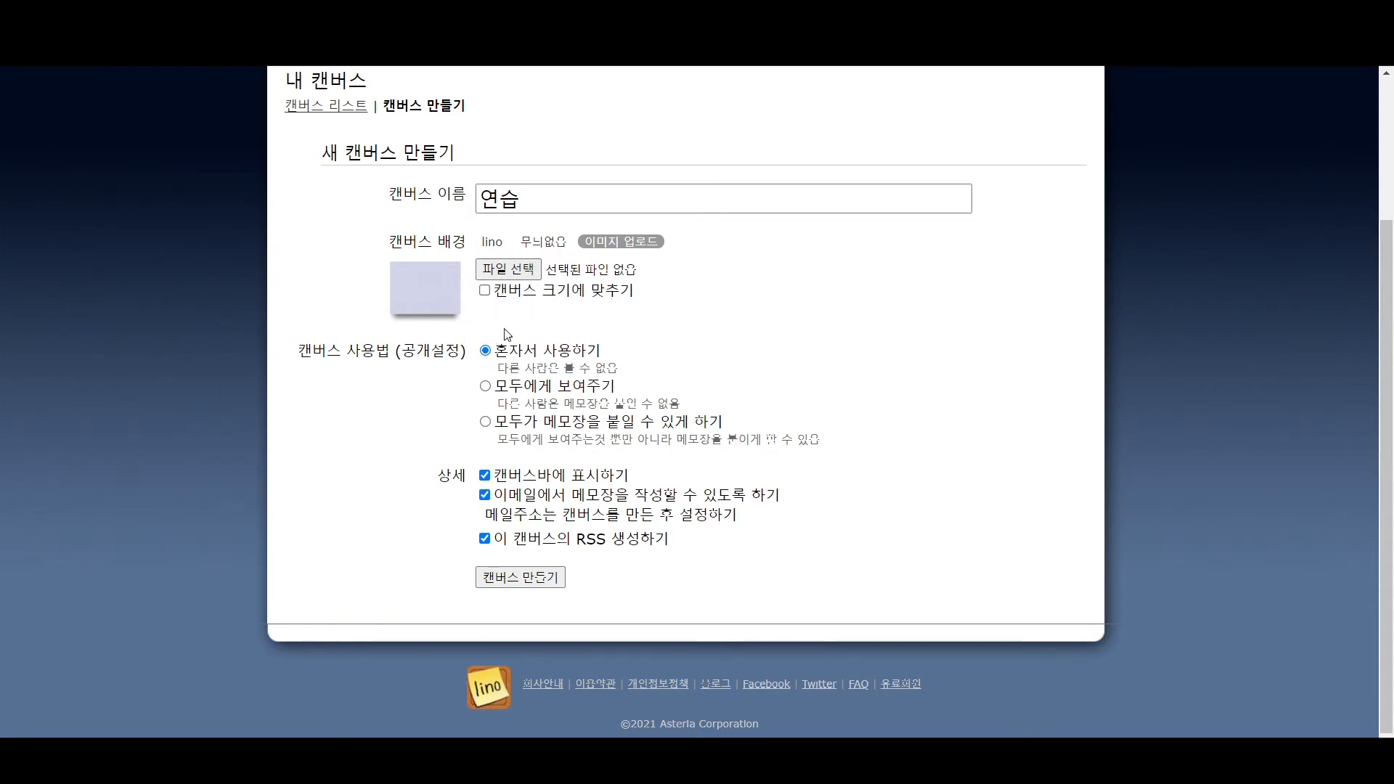
pyautogui.click(556, 247)
pyautogui.scroll(-1, 554, 243)
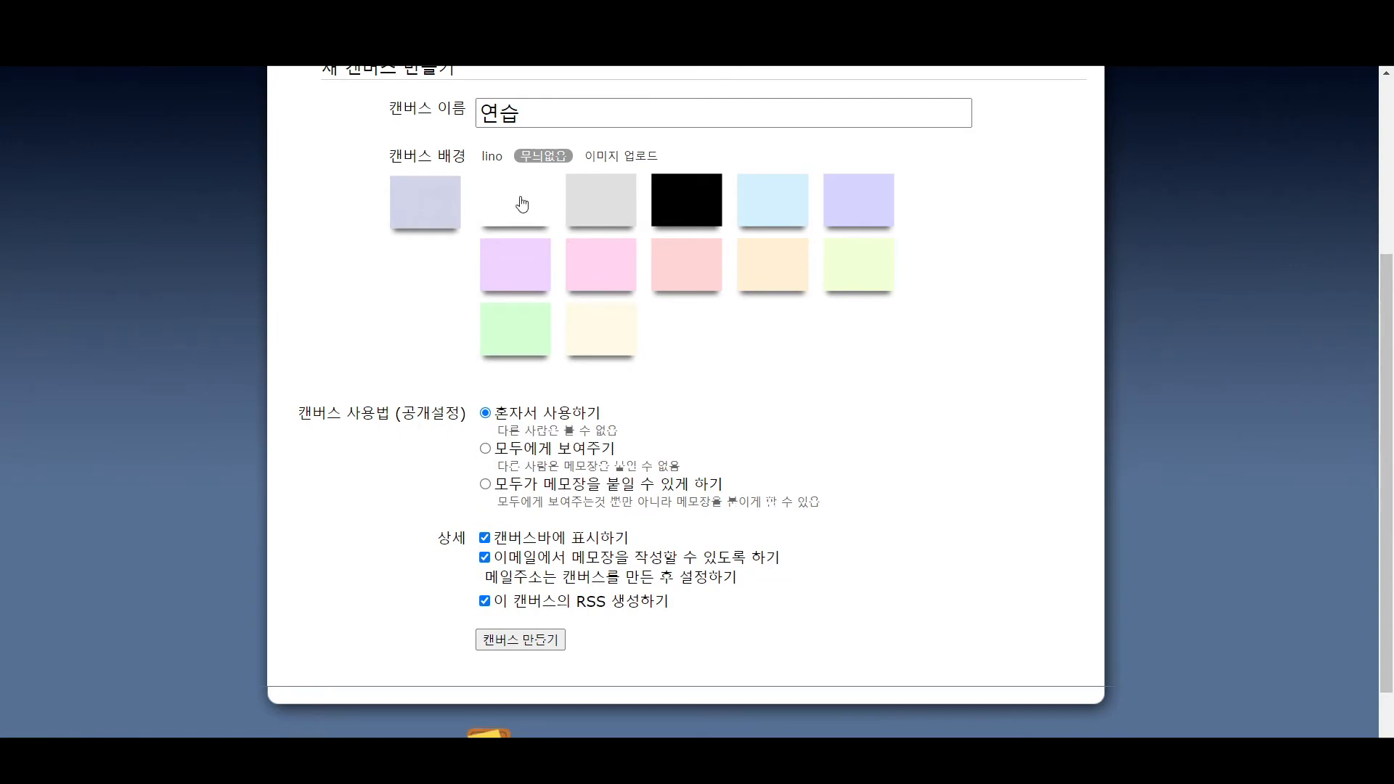
pyautogui.click(607, 218)
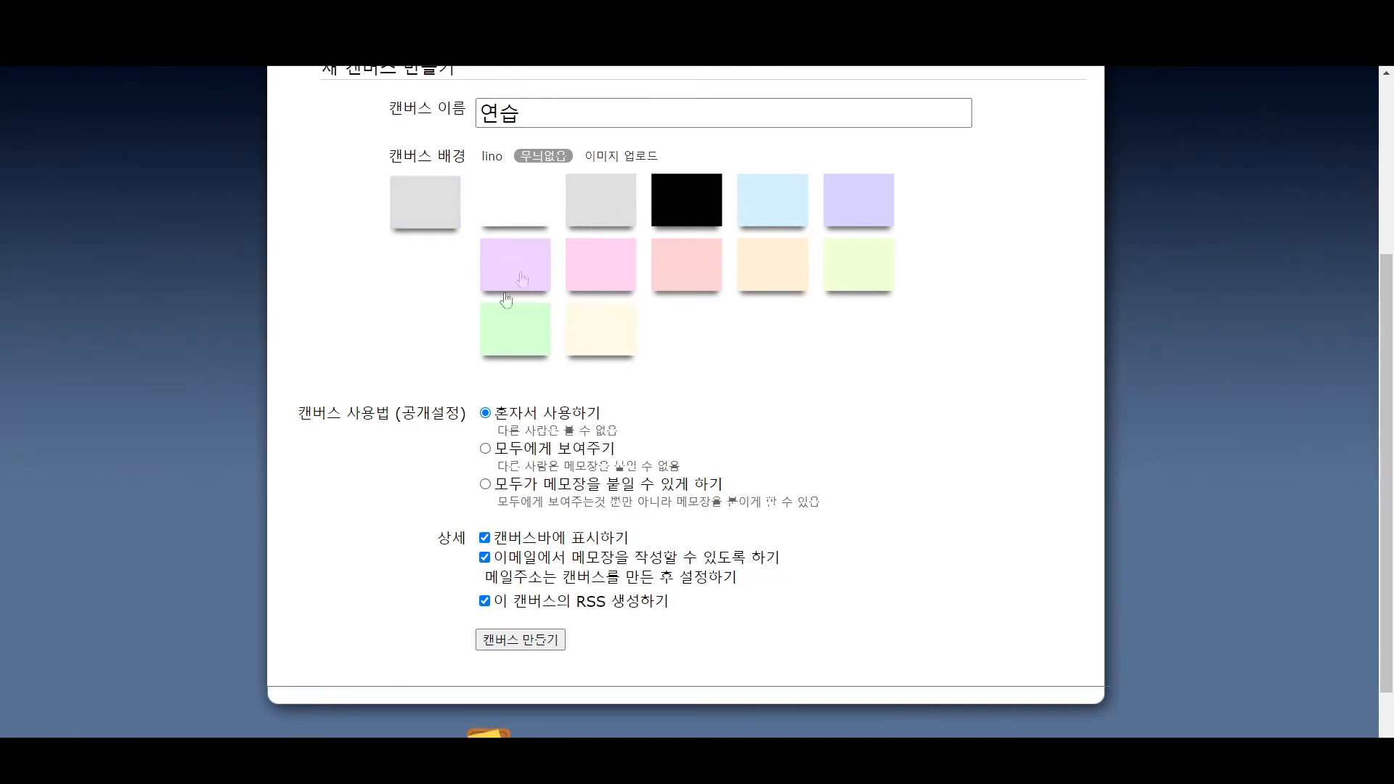
# Set the canvas access so that everyone can post notes (모두가 메모장을 붙일 수 있게 하기) and create the canvas
pyautogui.scroll(-1, 304, 353)
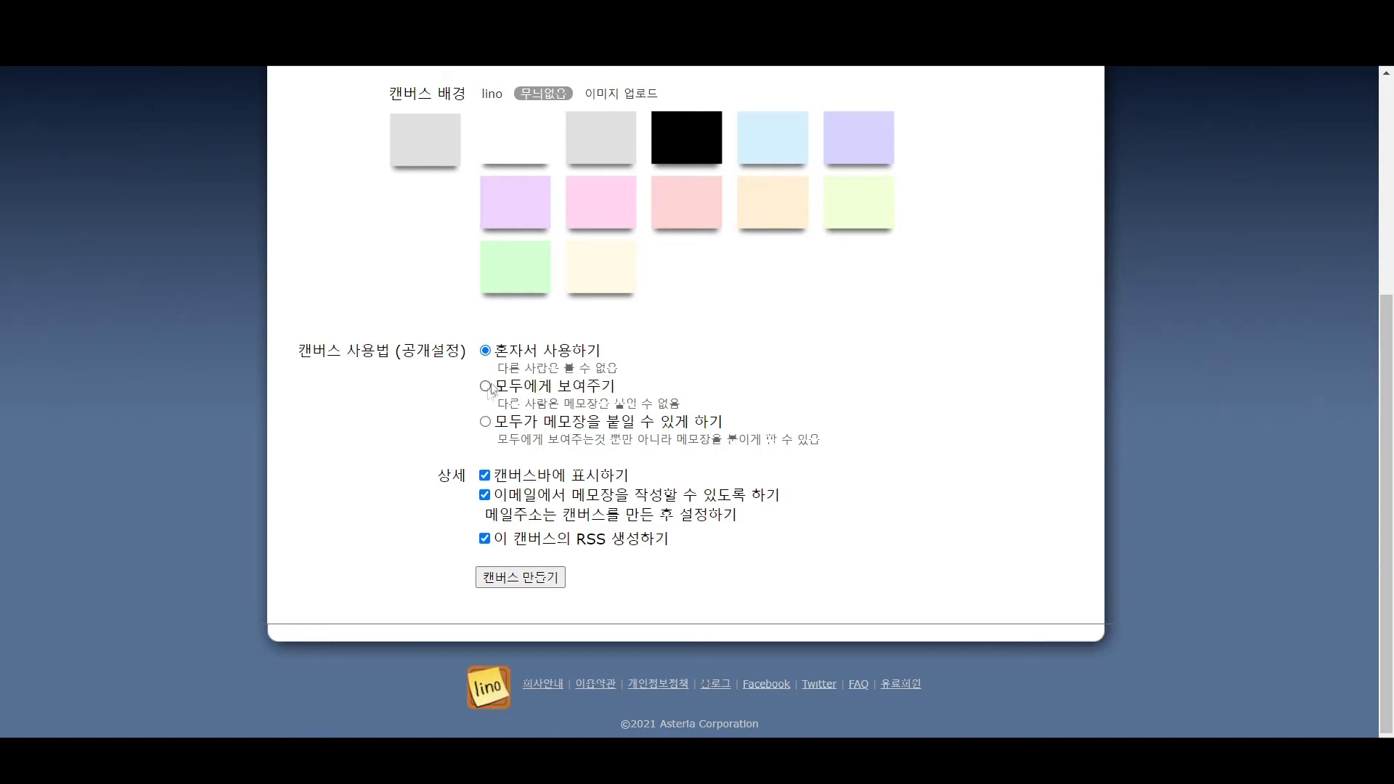
pyautogui.click(486, 389)
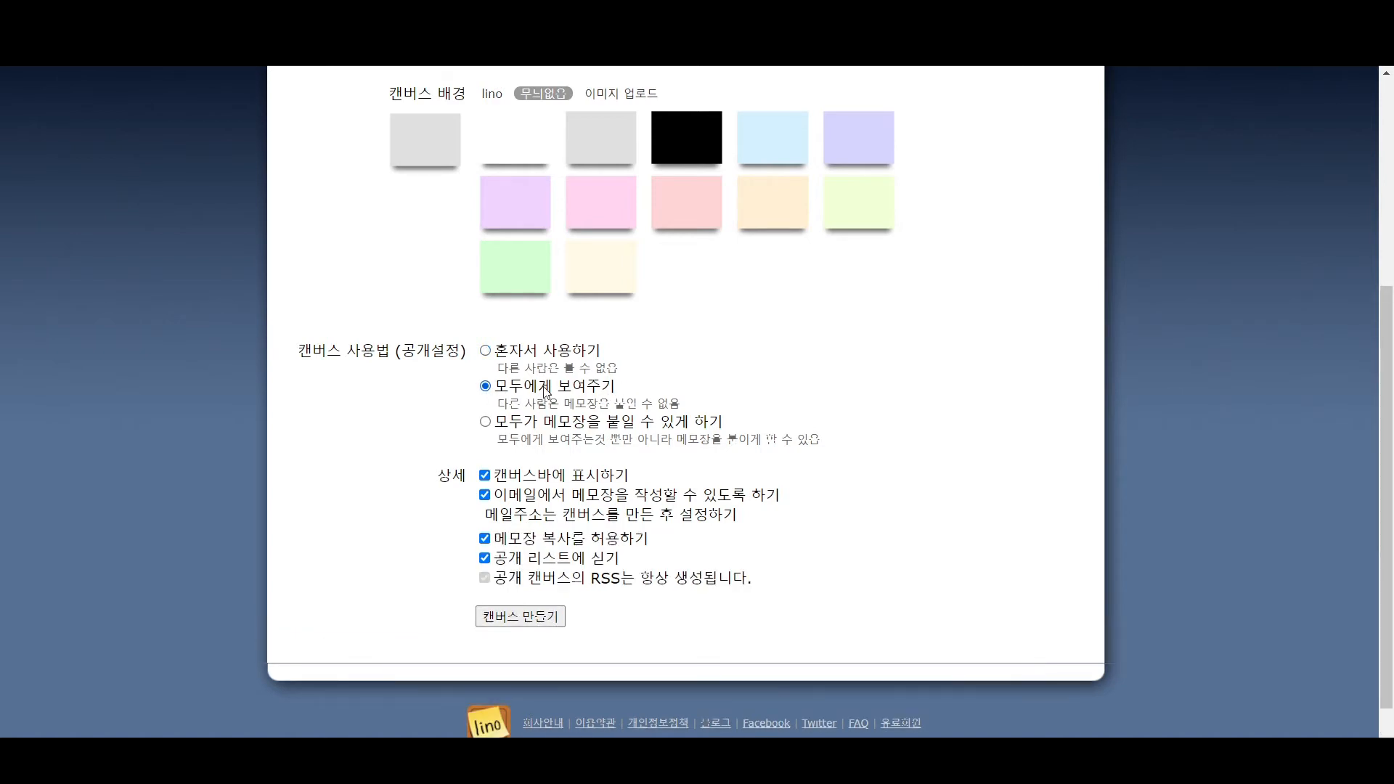
pyautogui.click(486, 422)
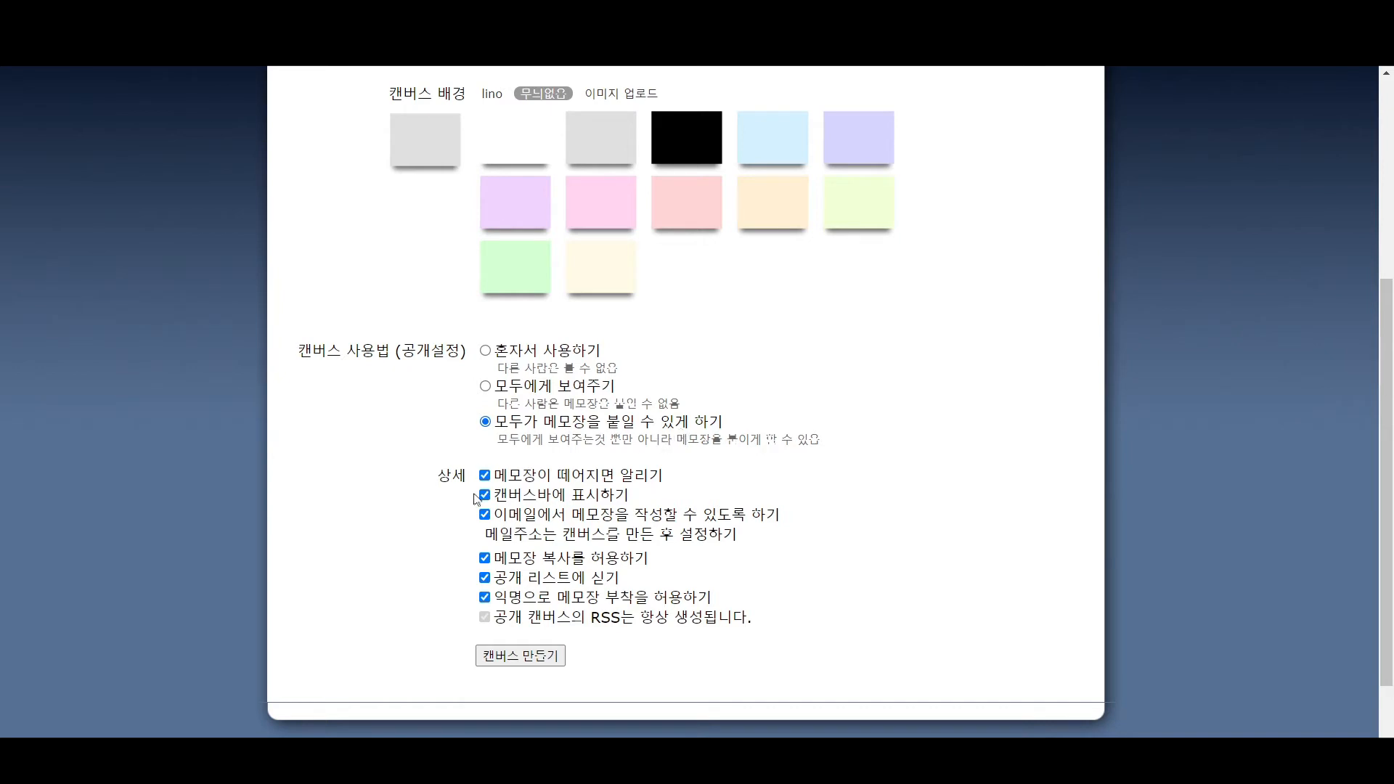
pyautogui.scroll(-1, 482, 494)
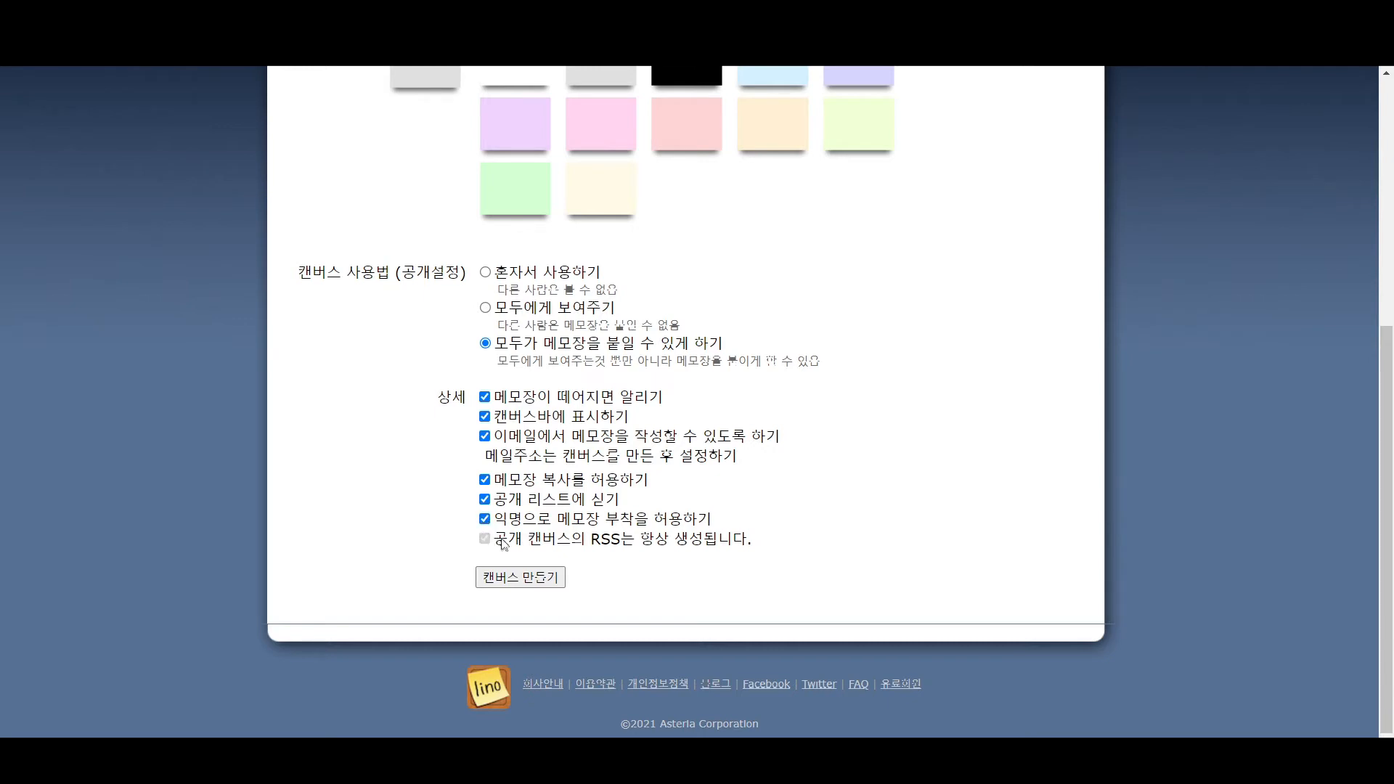
pyautogui.click(512, 581)
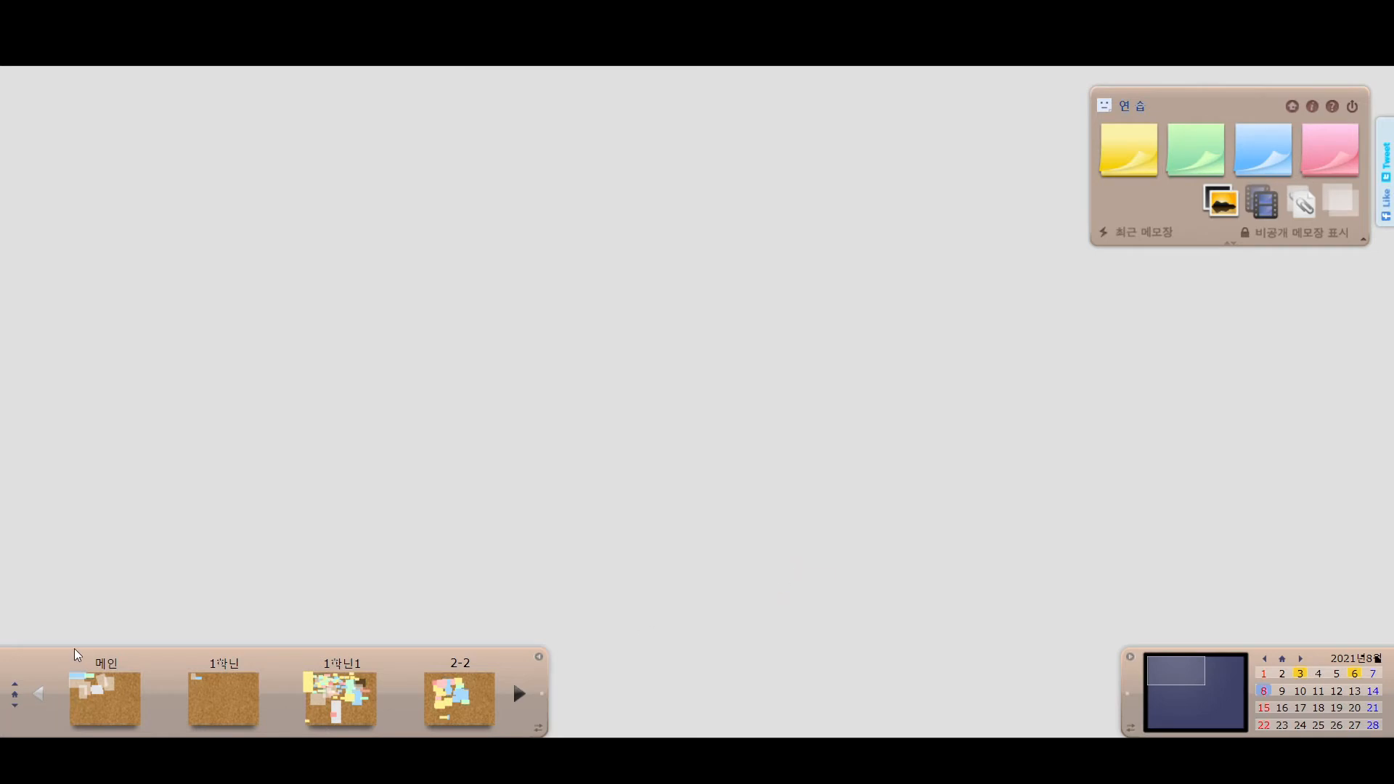
# Narrow the canvas bar to three thumbnails and shrink the overview panel so only the minimap shows without the calendar
pyautogui.moveTo(543, 690); pyautogui.dragTo(428, 681)
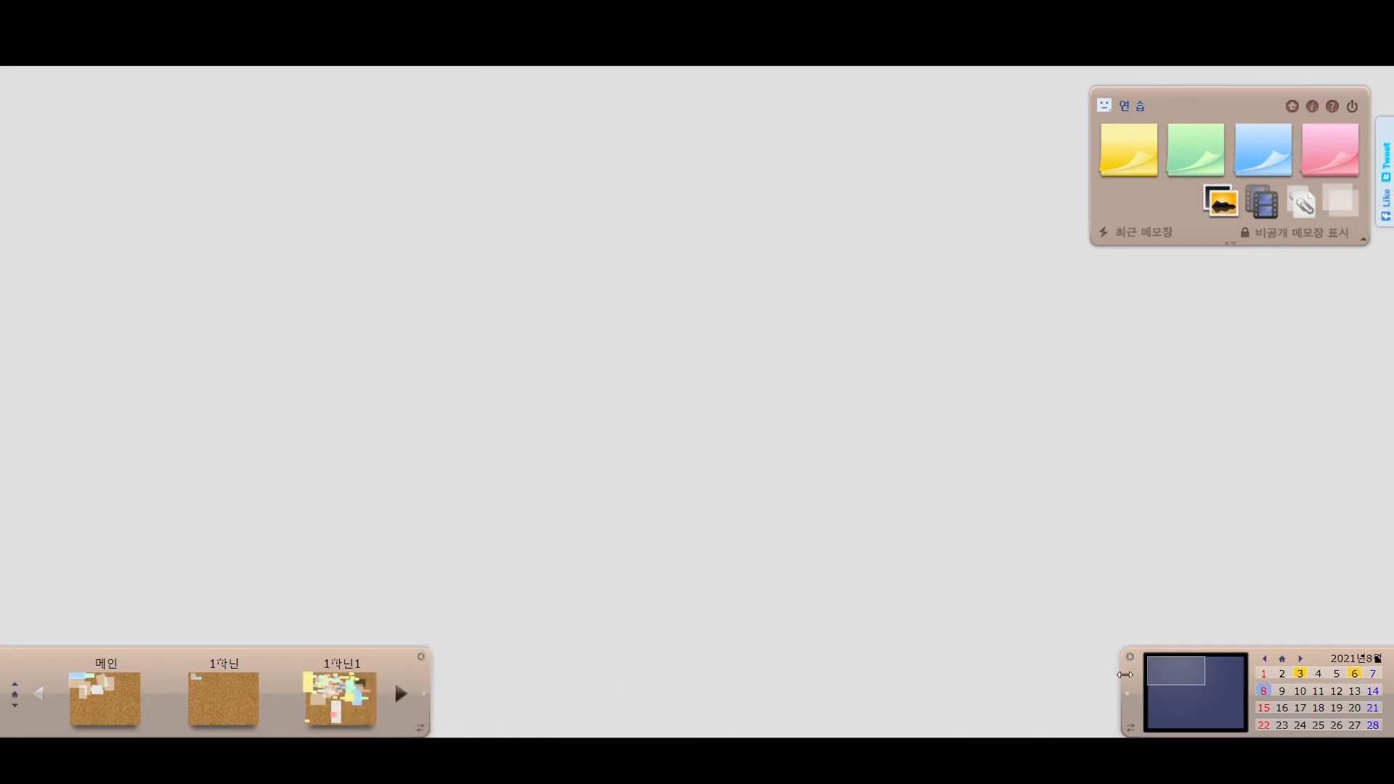
pyautogui.moveTo(1122, 676); pyautogui.dragTo(1259, 680)
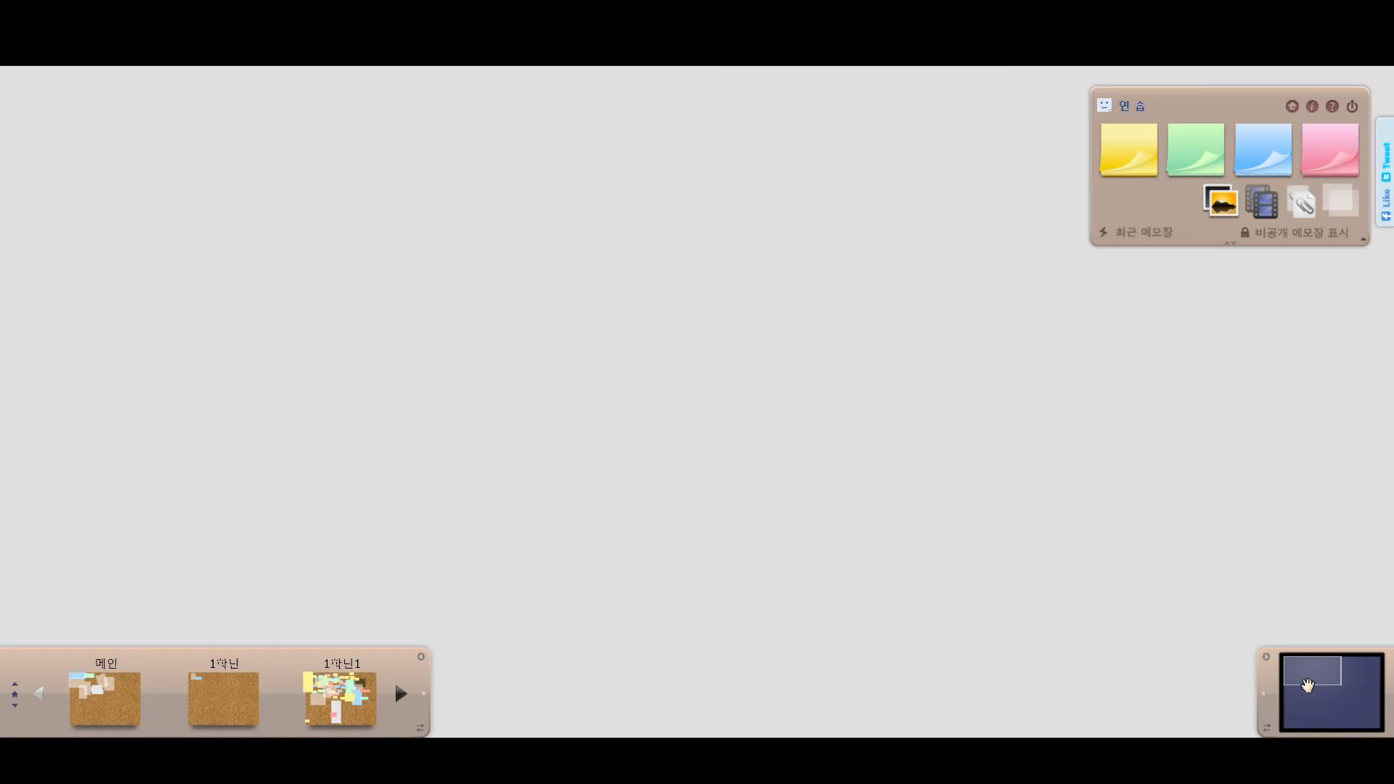
pyautogui.moveTo(1308, 681)
pyautogui.mouseDown()
pyautogui.moveTo(1307, 701)
pyautogui.moveTo(1357, 708)
pyautogui.moveTo(1354, 723)
pyautogui.moveTo(1325, 719)
pyautogui.moveTo(1290, 661)
pyautogui.mouseUp()
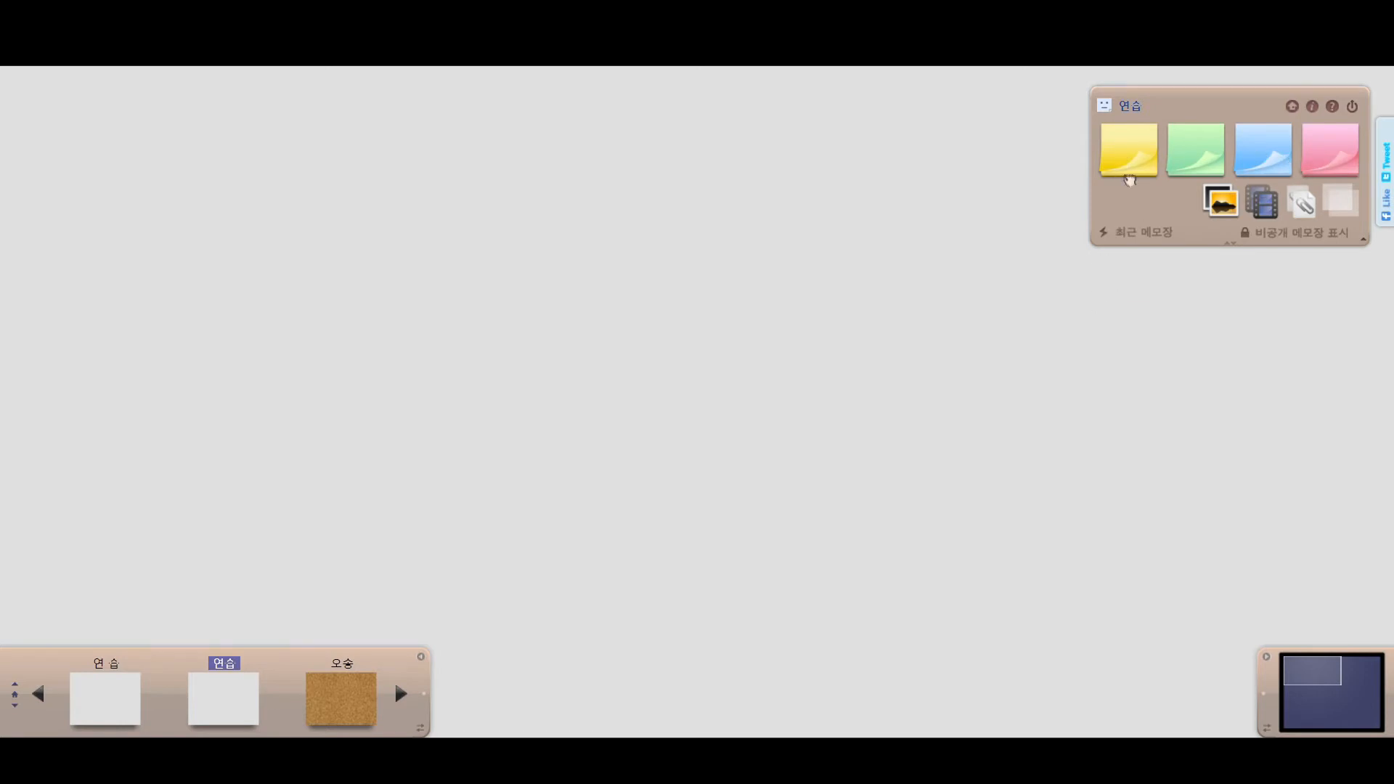
# Post a yellow note reading 안녕 on the canvas
pyautogui.click(1144, 154)
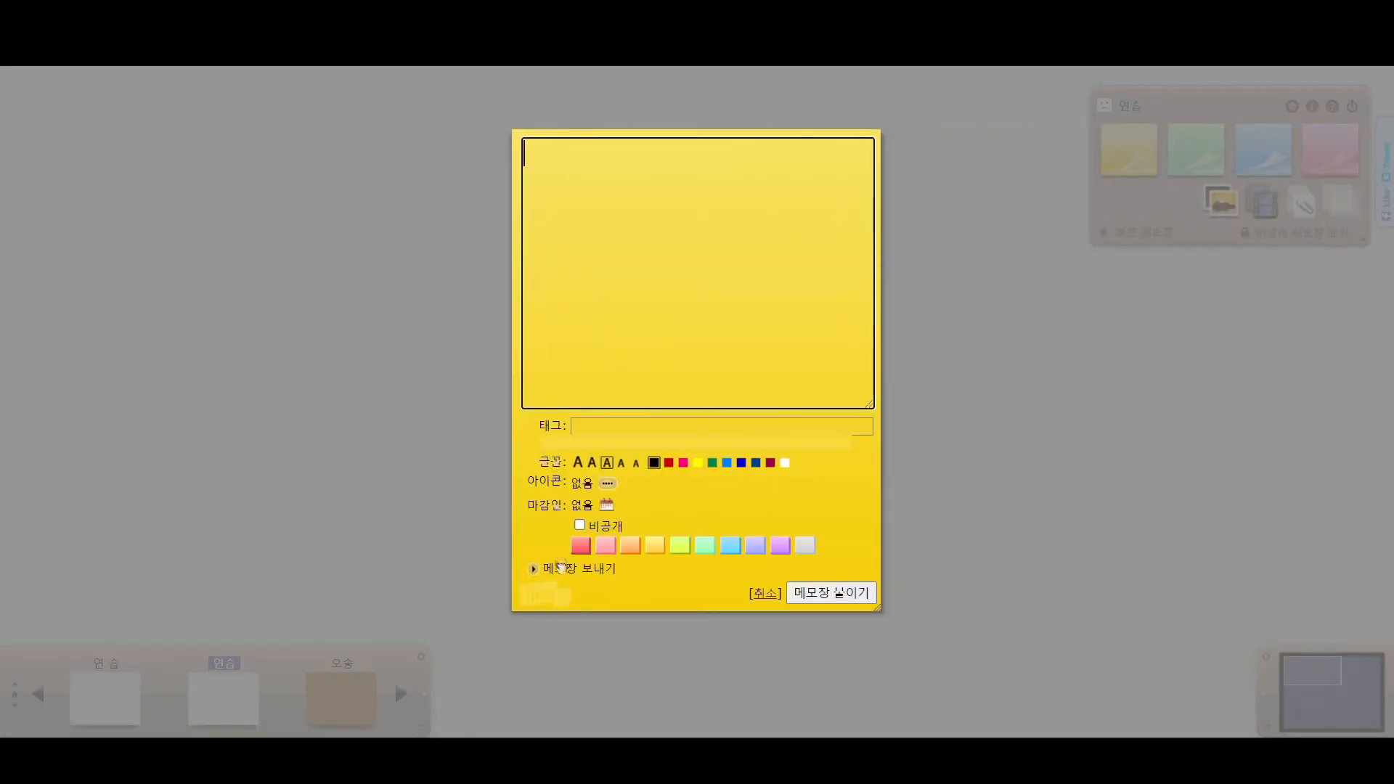
pyautogui.rightClick(587, 451)
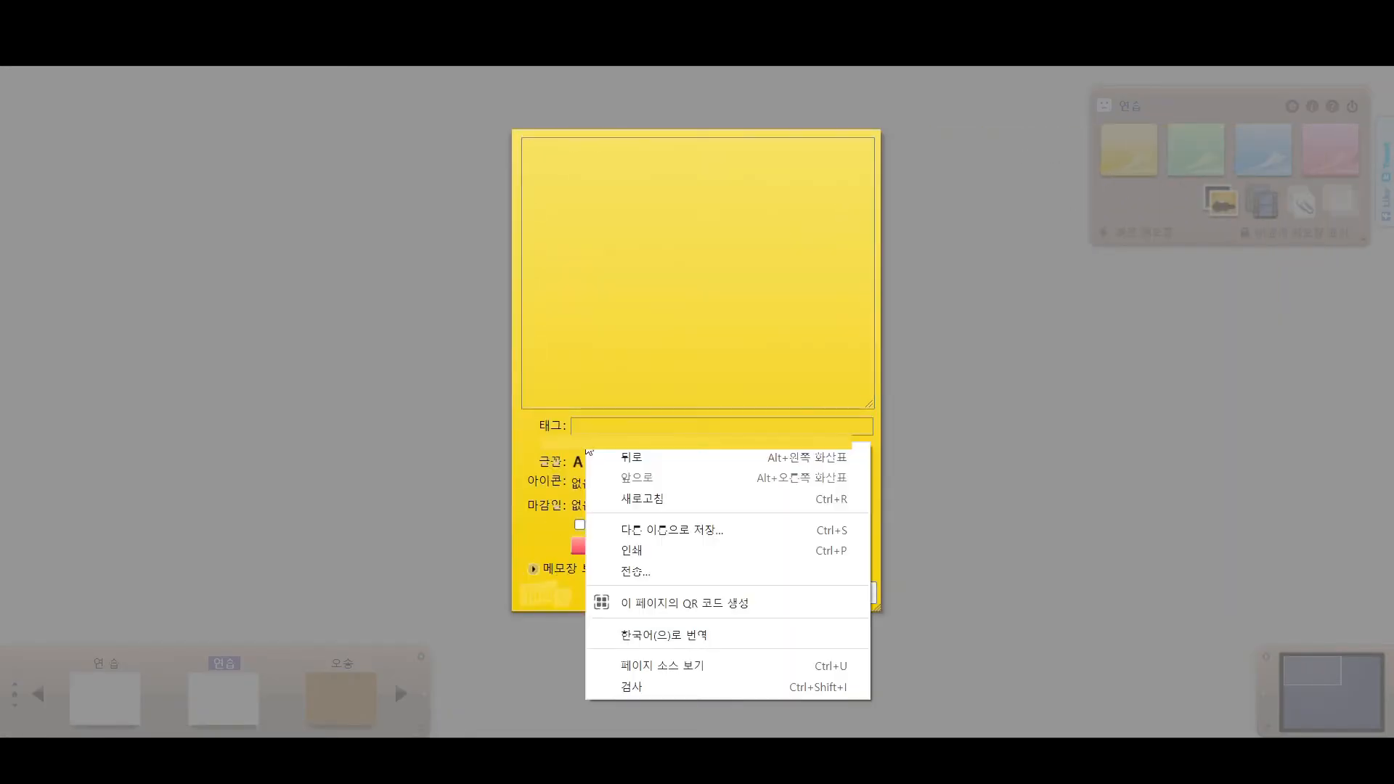
pyautogui.click(650, 322)
pyautogui.write('안녕')
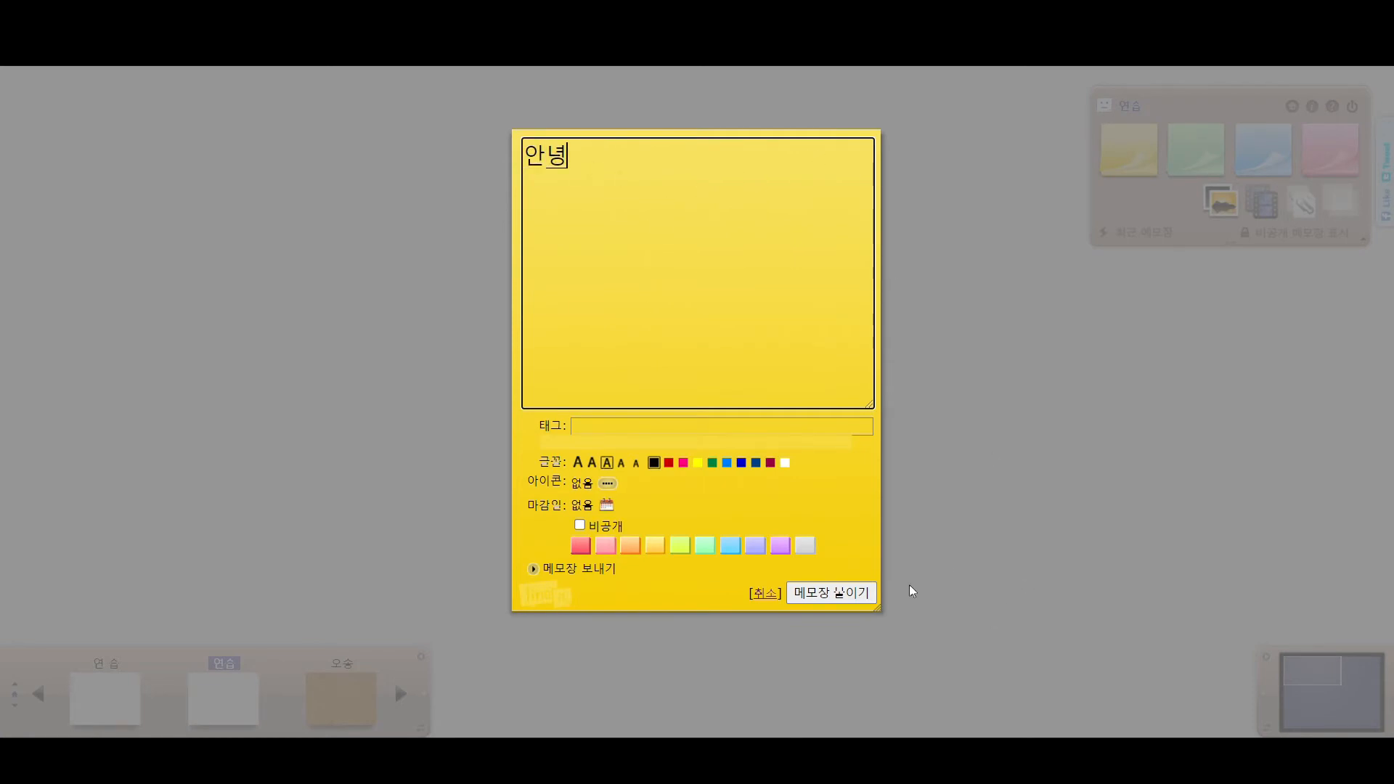
pyautogui.click(827, 593)
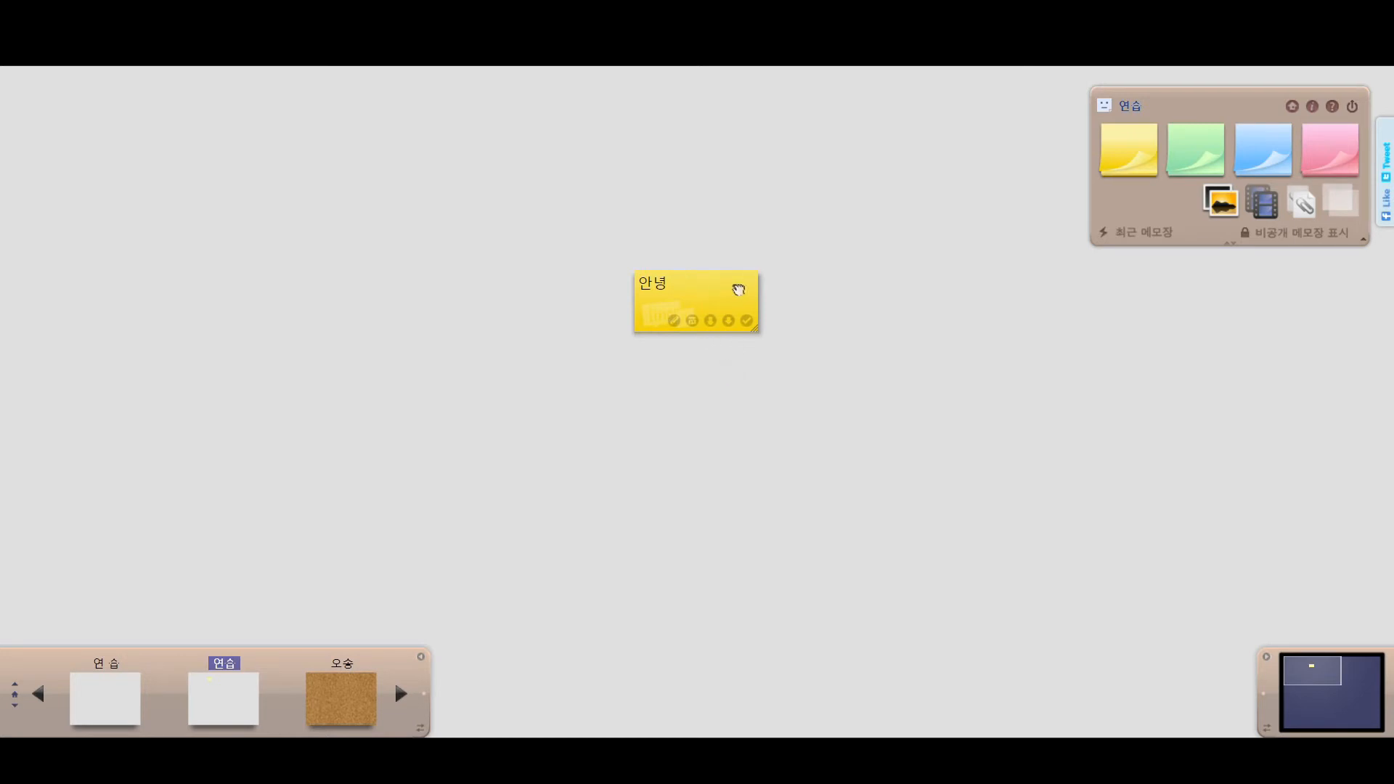
# Move the yellow 안녕 note to the upper-left area of the canvas and pin it in place
pyautogui.moveTo(741, 287); pyautogui.dragTo(391, 212)
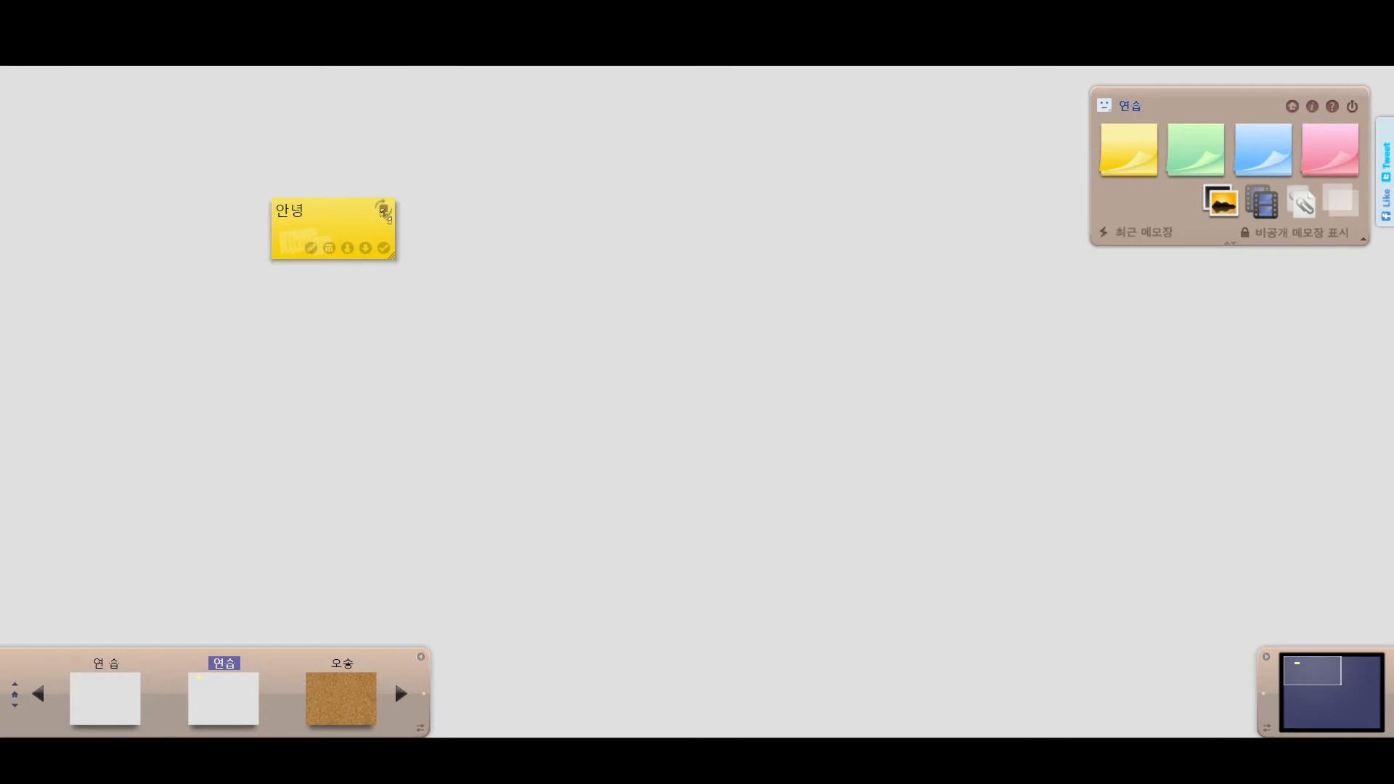
pyautogui.moveTo(385, 209)
pyautogui.mouseDown()
pyautogui.moveTo(381, 254)
pyautogui.moveTo(355, 274)
pyautogui.moveTo(383, 251)
pyautogui.moveTo(390, 204)
pyautogui.mouseUp()
pyautogui.click(335, 208)
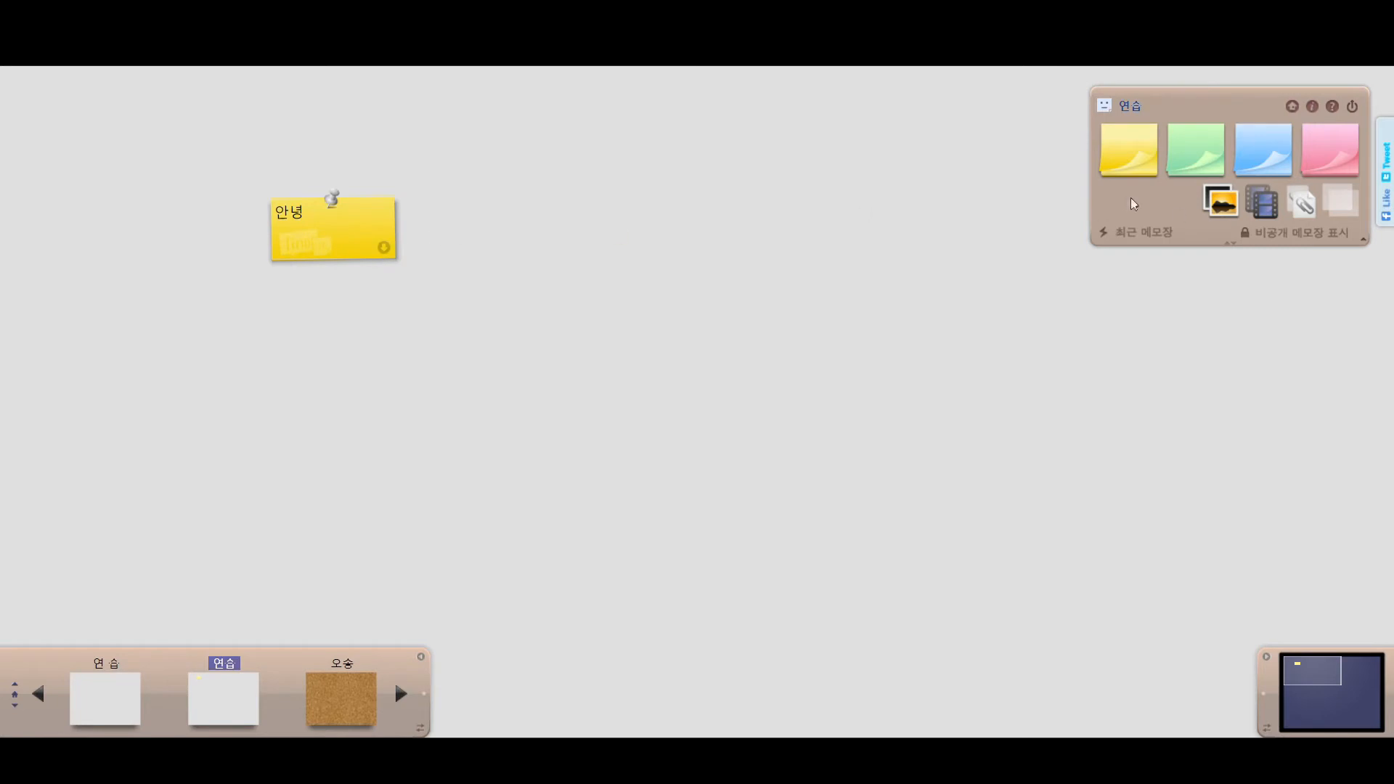
# Post a green note reading 하세요 and place it just to the right of the yellow note
pyautogui.click(1189, 161)
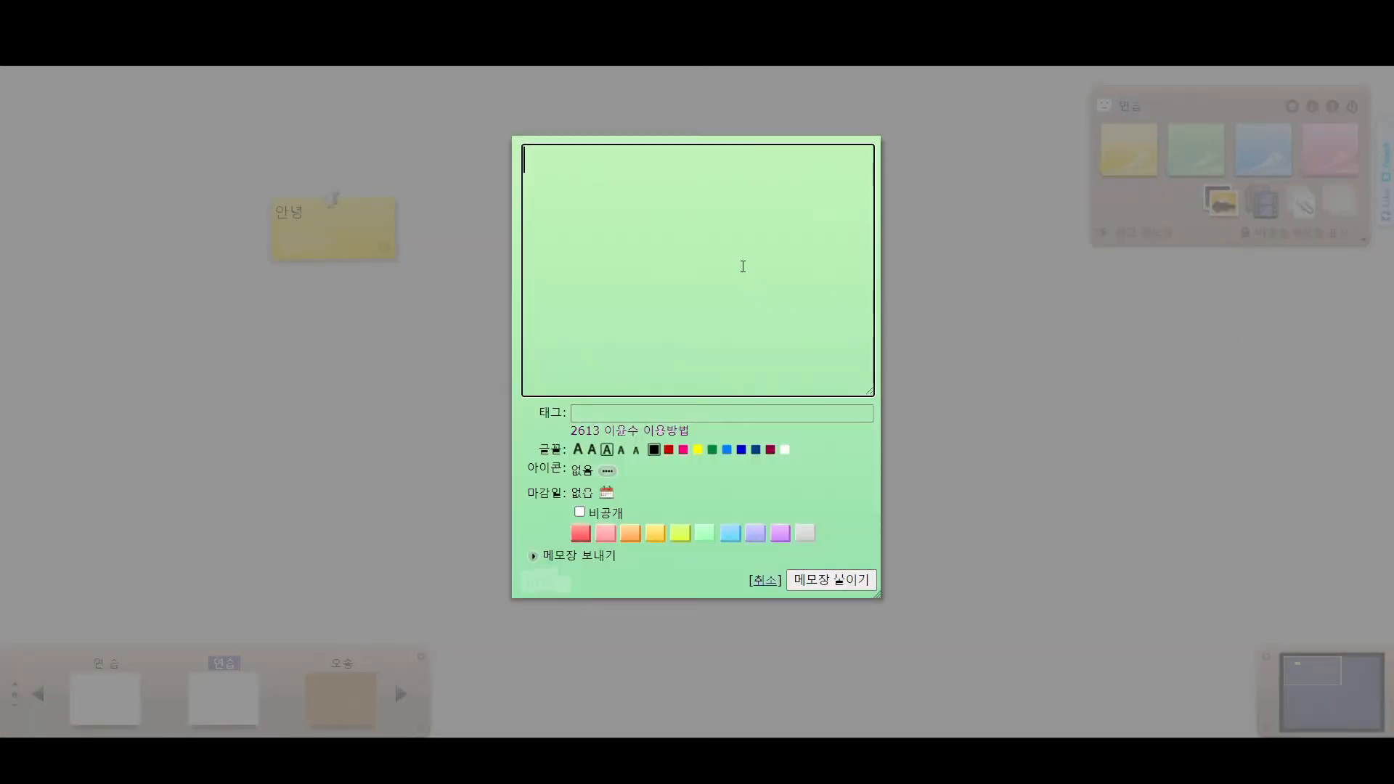
pyautogui.write('해세요')
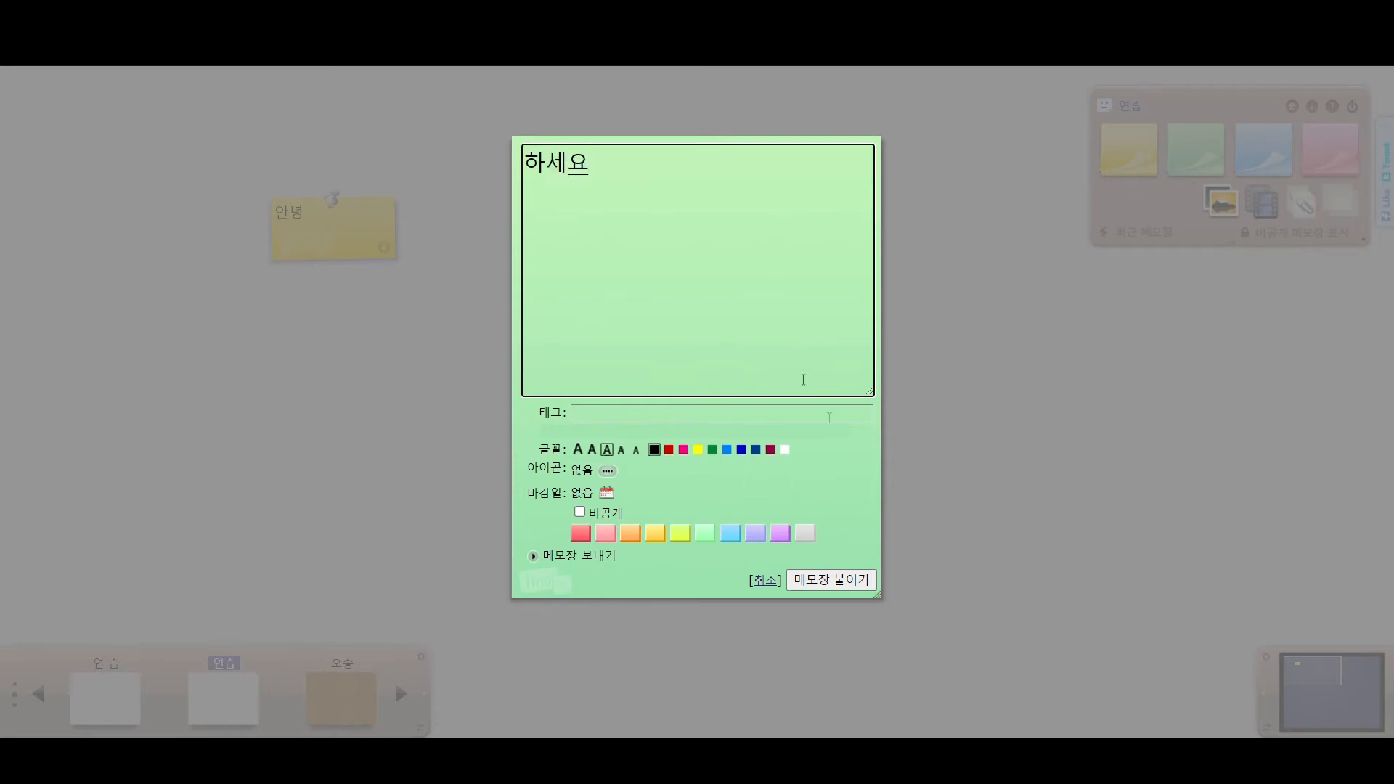
pyautogui.click(831, 580)
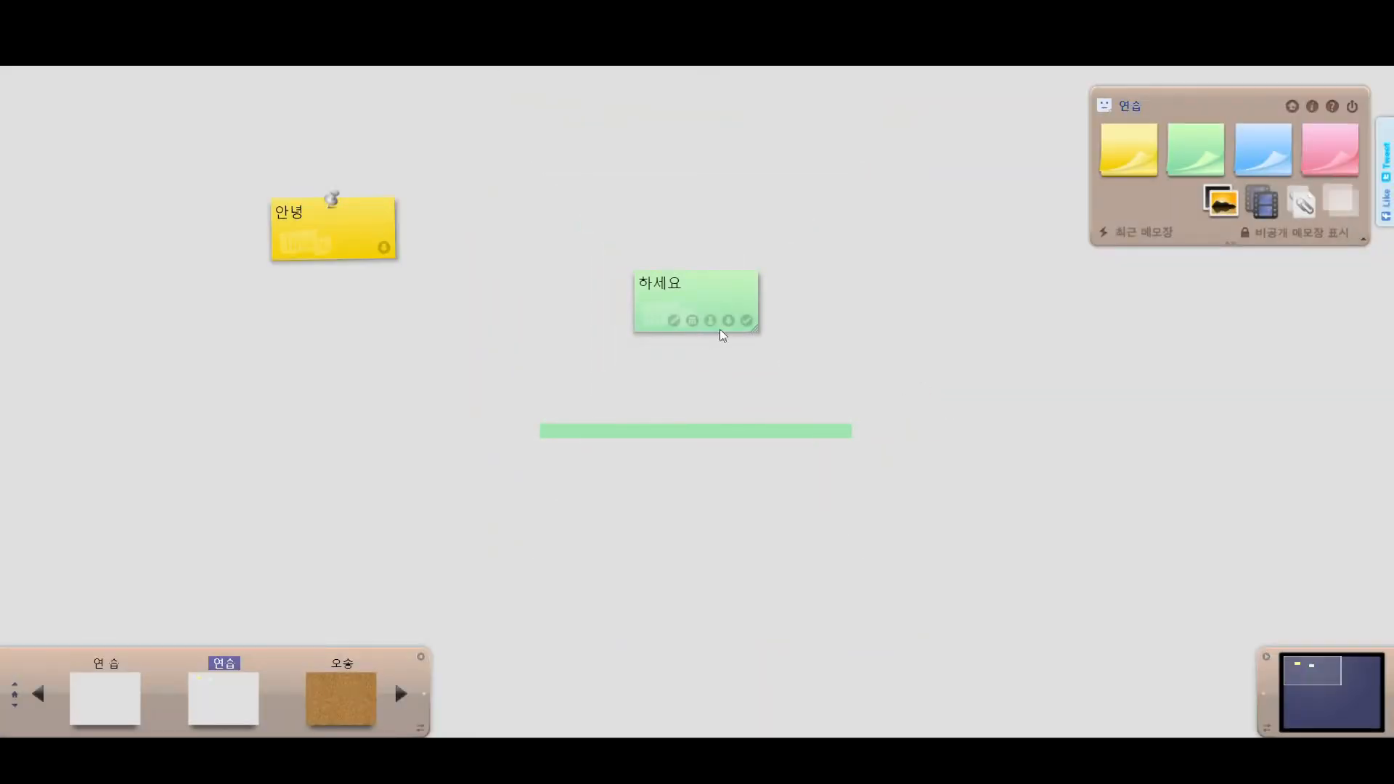
pyautogui.moveTo(718, 298); pyautogui.dragTo(572, 240)
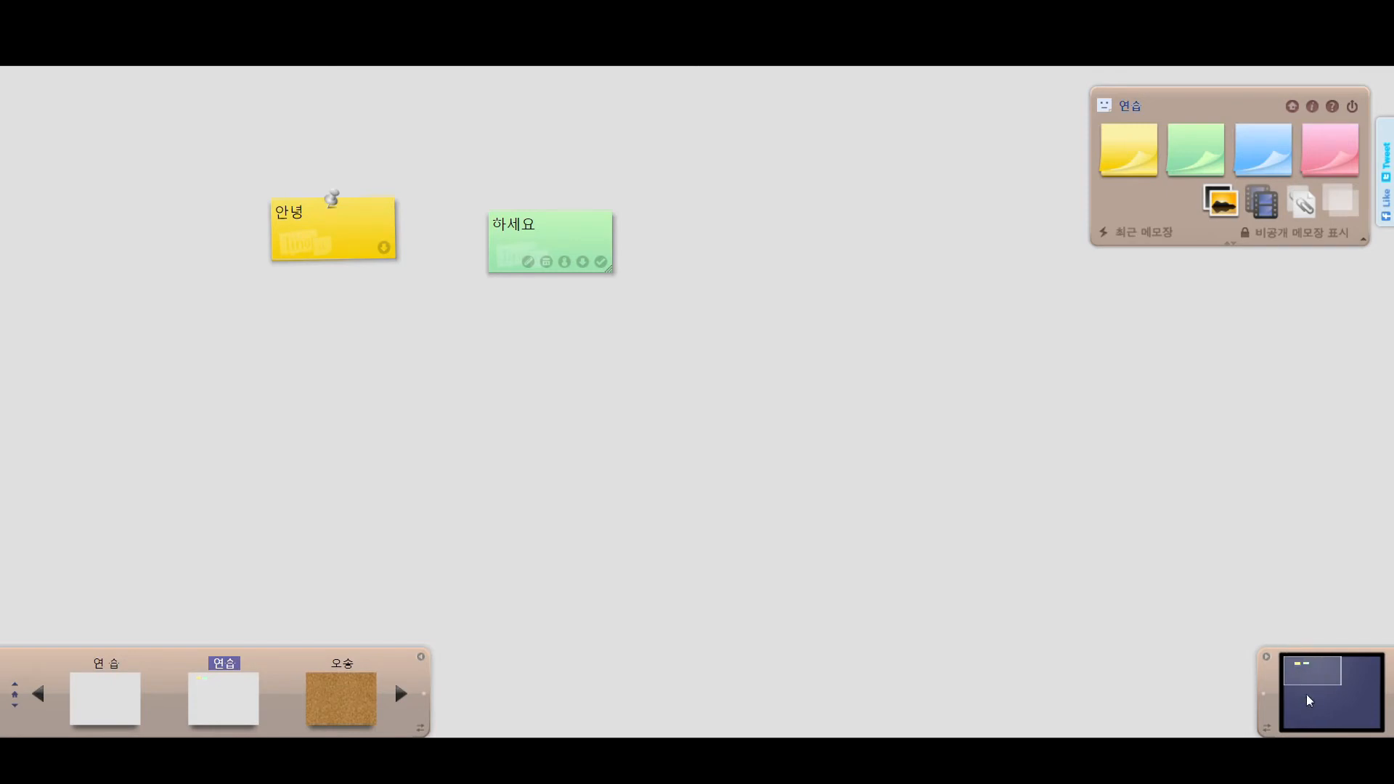
pyautogui.moveTo(1309, 682); pyautogui.dragTo(1307, 709)
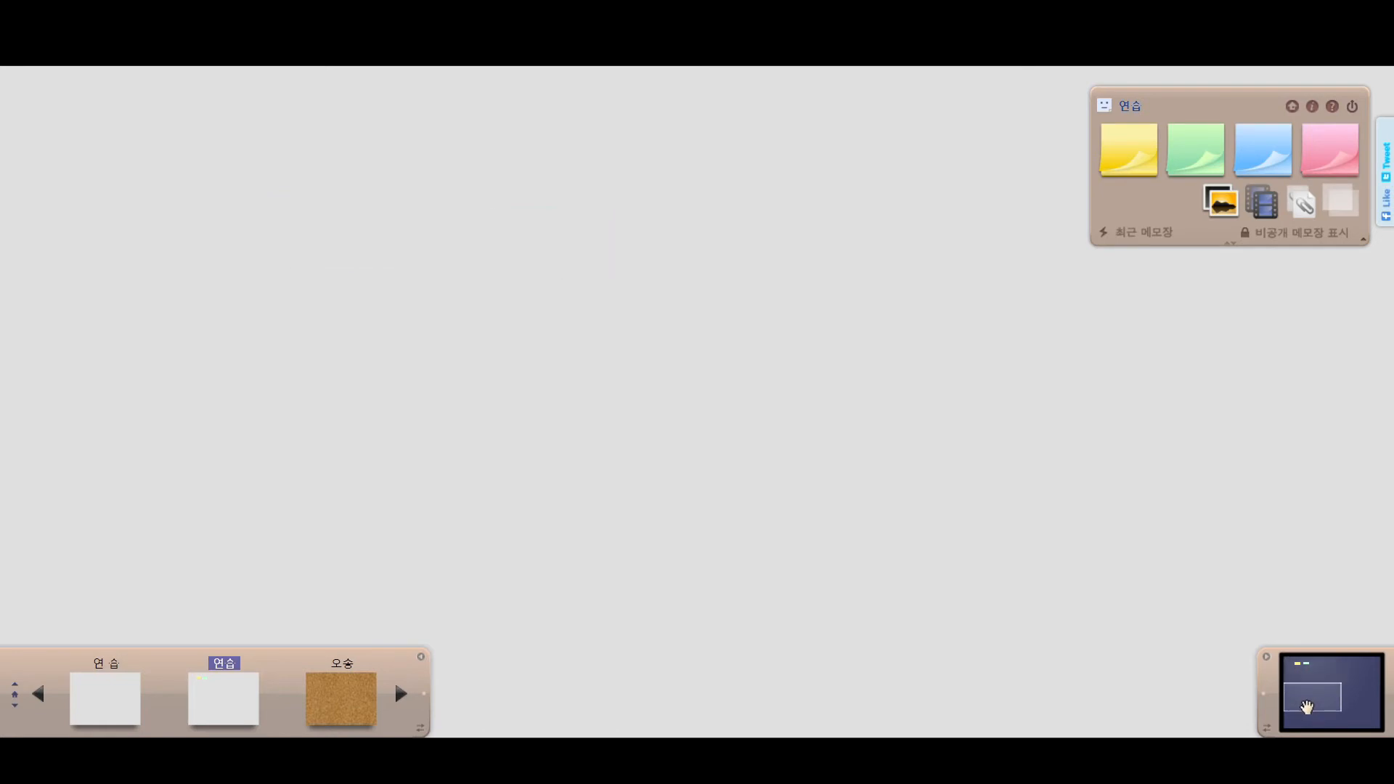
pyautogui.moveTo(478, 513); pyautogui.dragTo(506, 192)
pyautogui.moveTo(530, 271); pyautogui.dragTo(544, 407)
pyautogui.moveTo(514, 333); pyautogui.dragTo(528, 476)
pyautogui.moveTo(511, 333); pyautogui.dragTo(522, 478)
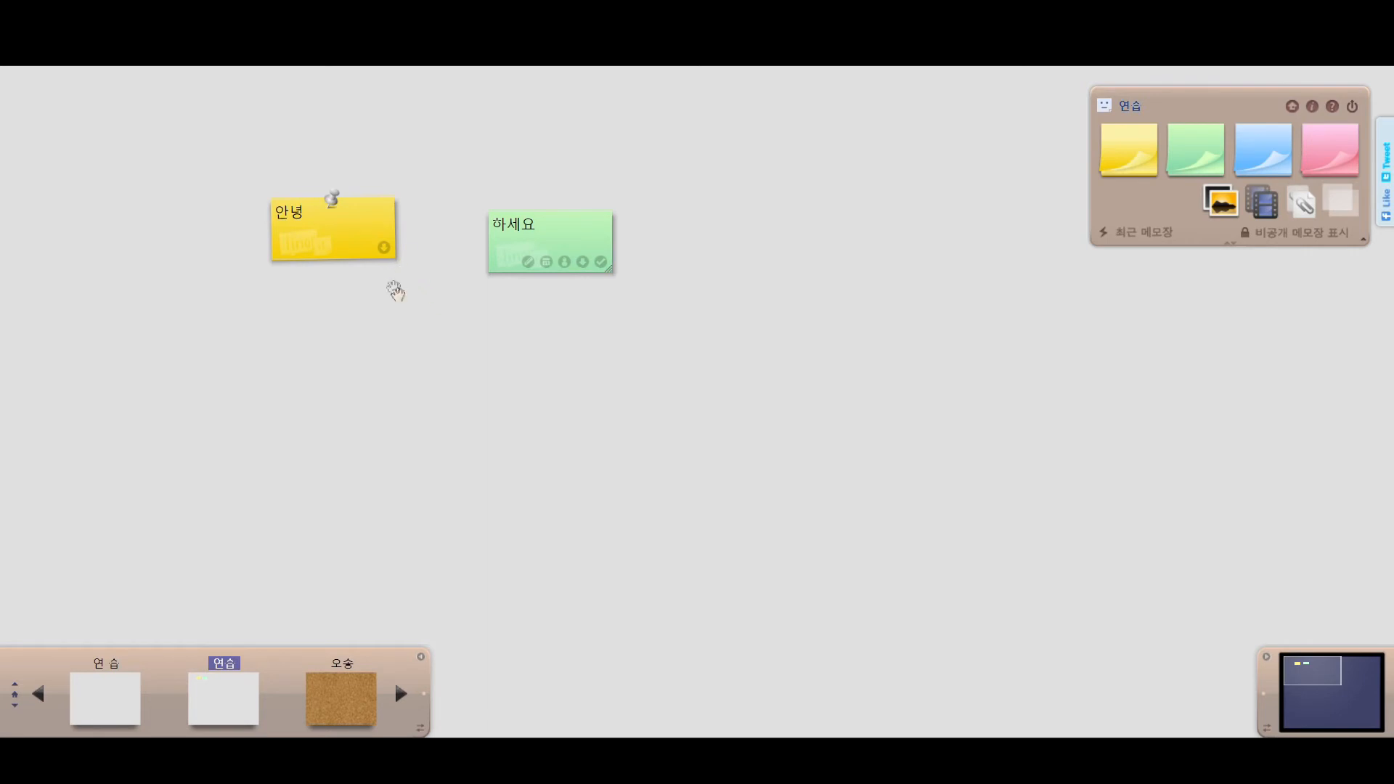
# Peel the green 하세요 note off the canvas and undo the removal
pyautogui.click(602, 262)
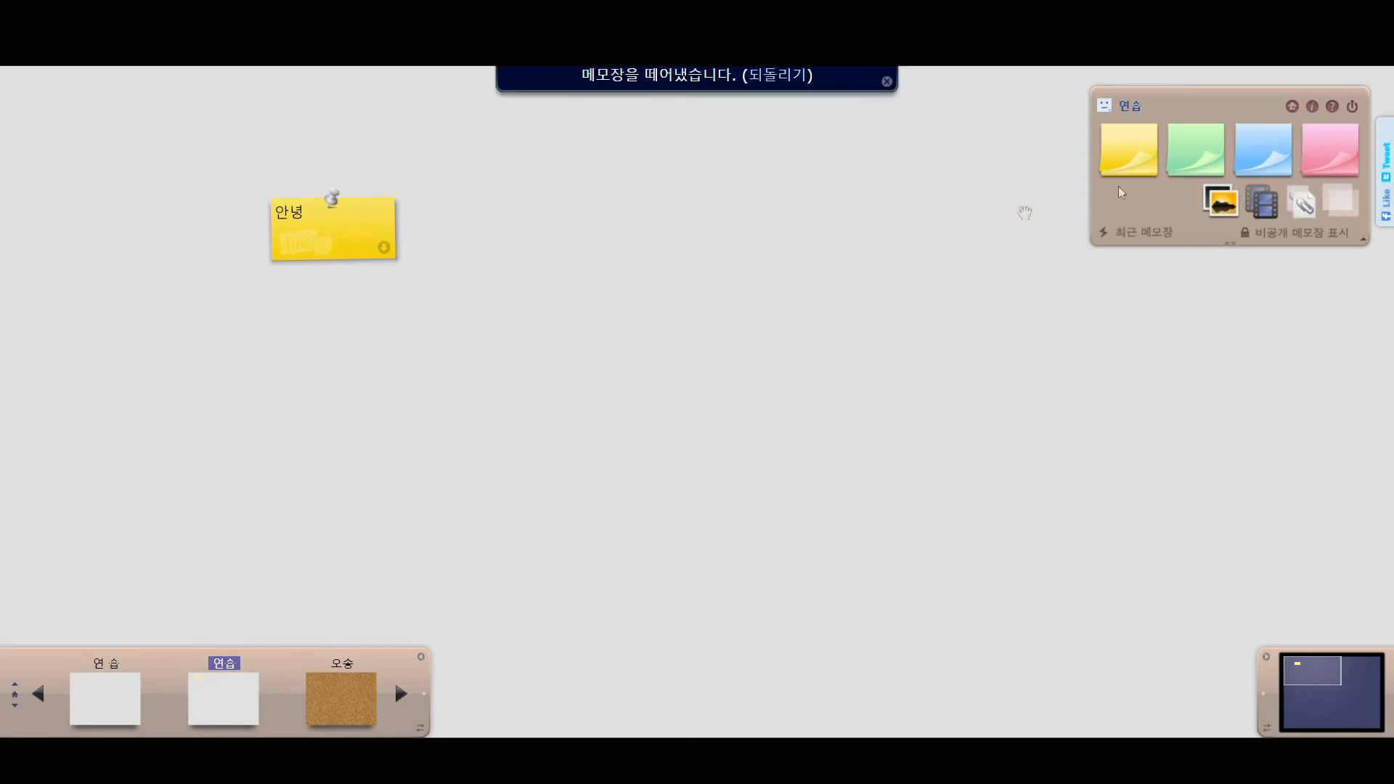
pyautogui.click(777, 78)
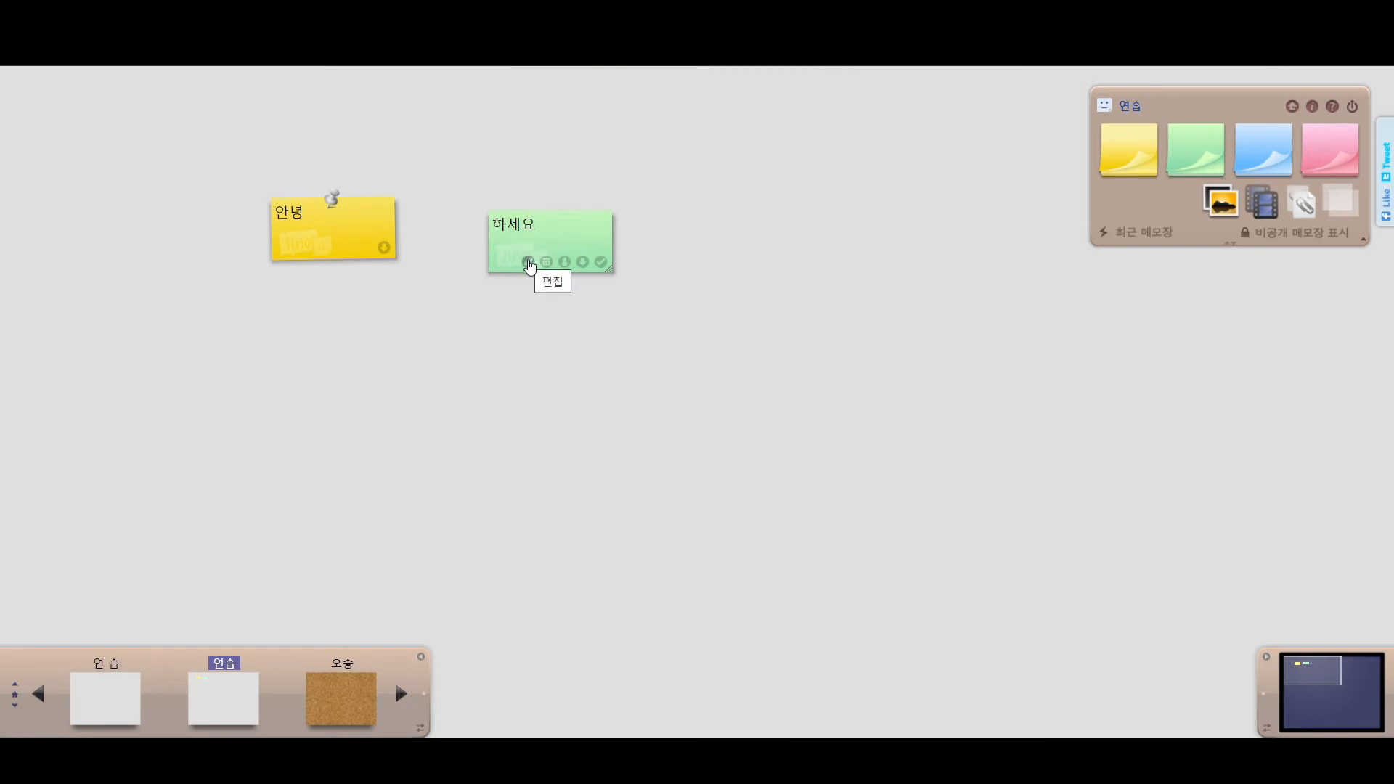
# Edit the green 하세요 note to a grey background with the largest font size and pink text, and save it
pyautogui.click(528, 262)
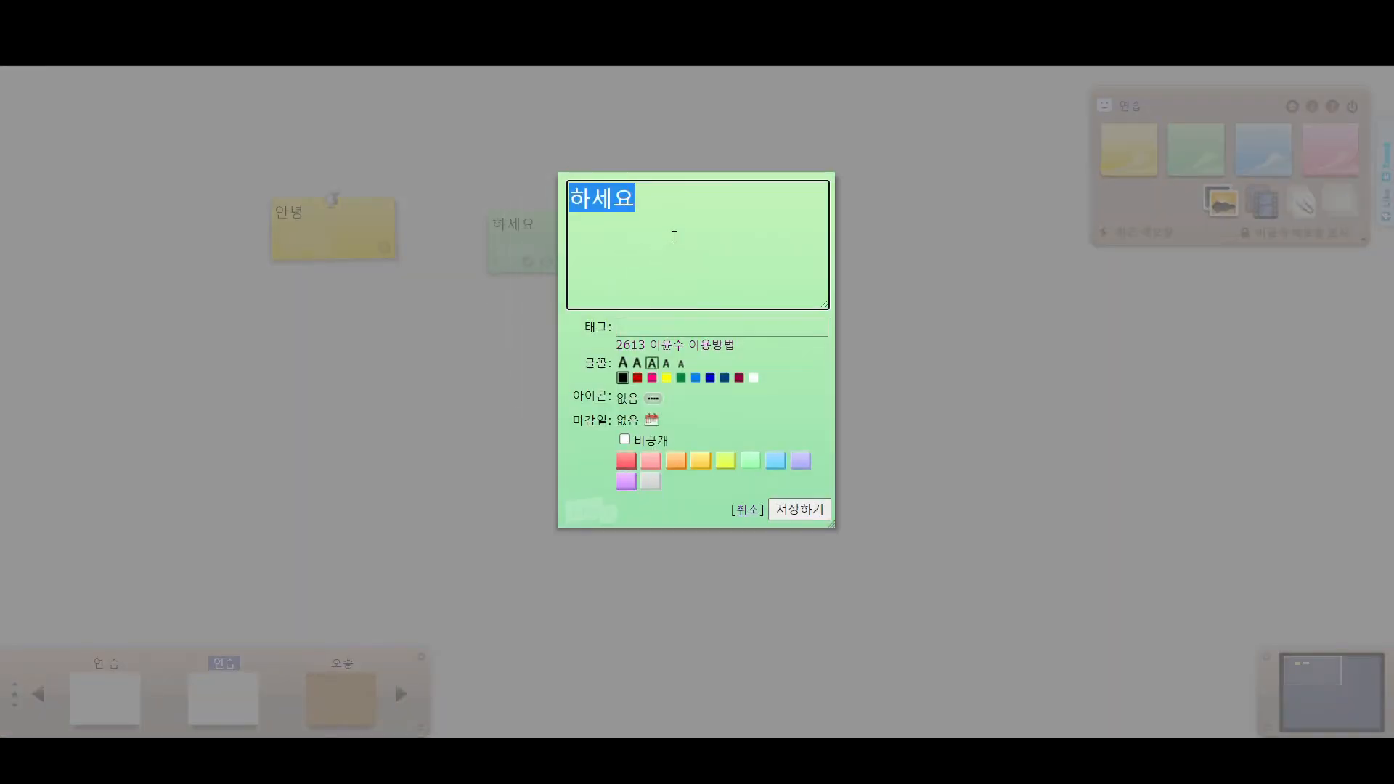
pyautogui.click(649, 231)
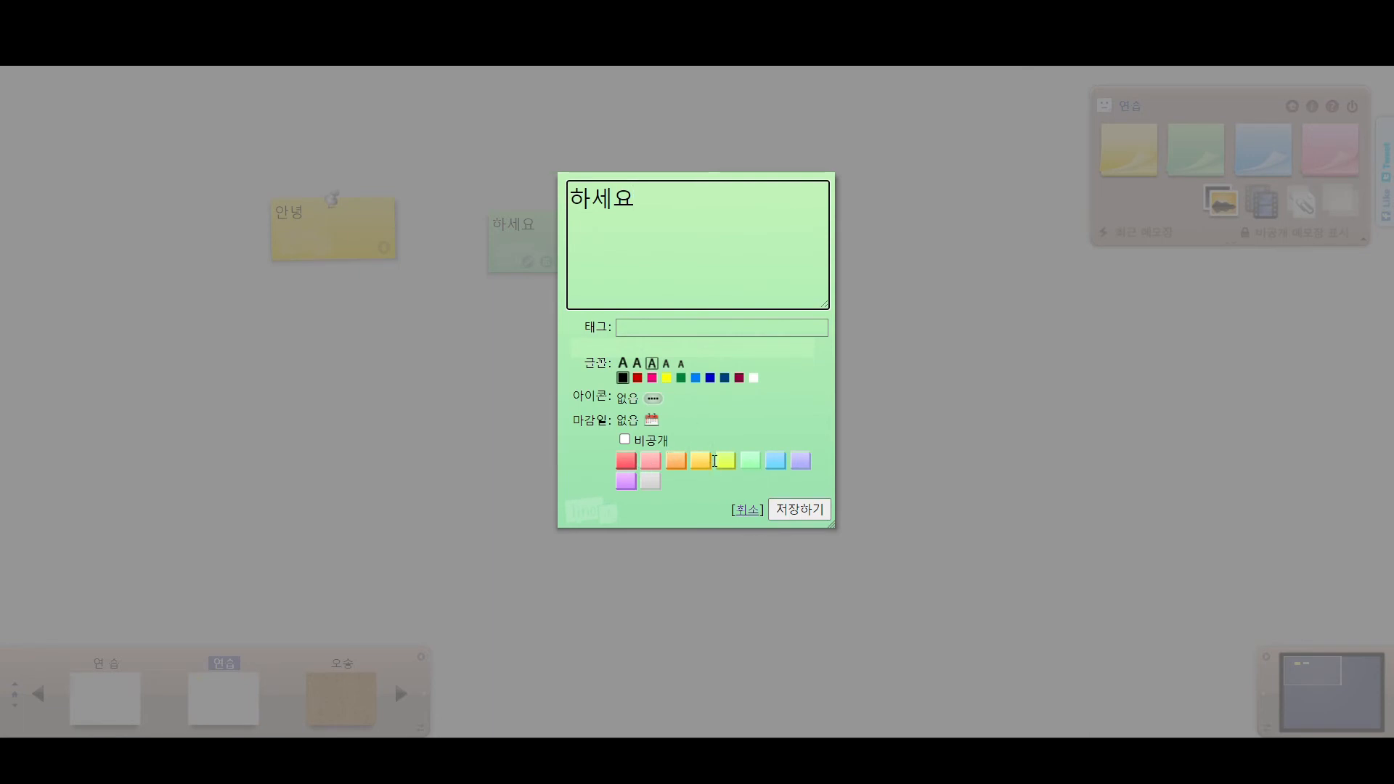
pyautogui.click(655, 479)
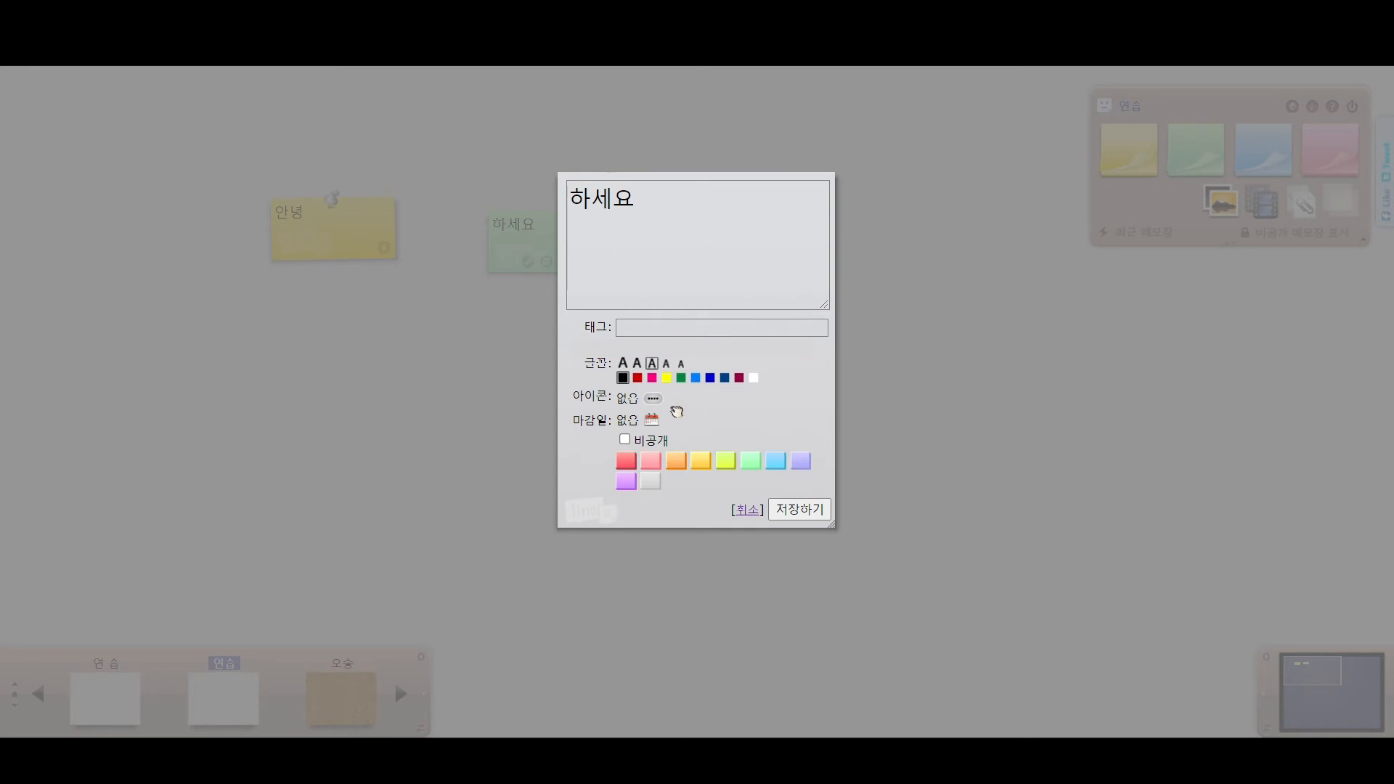
pyautogui.click(623, 363)
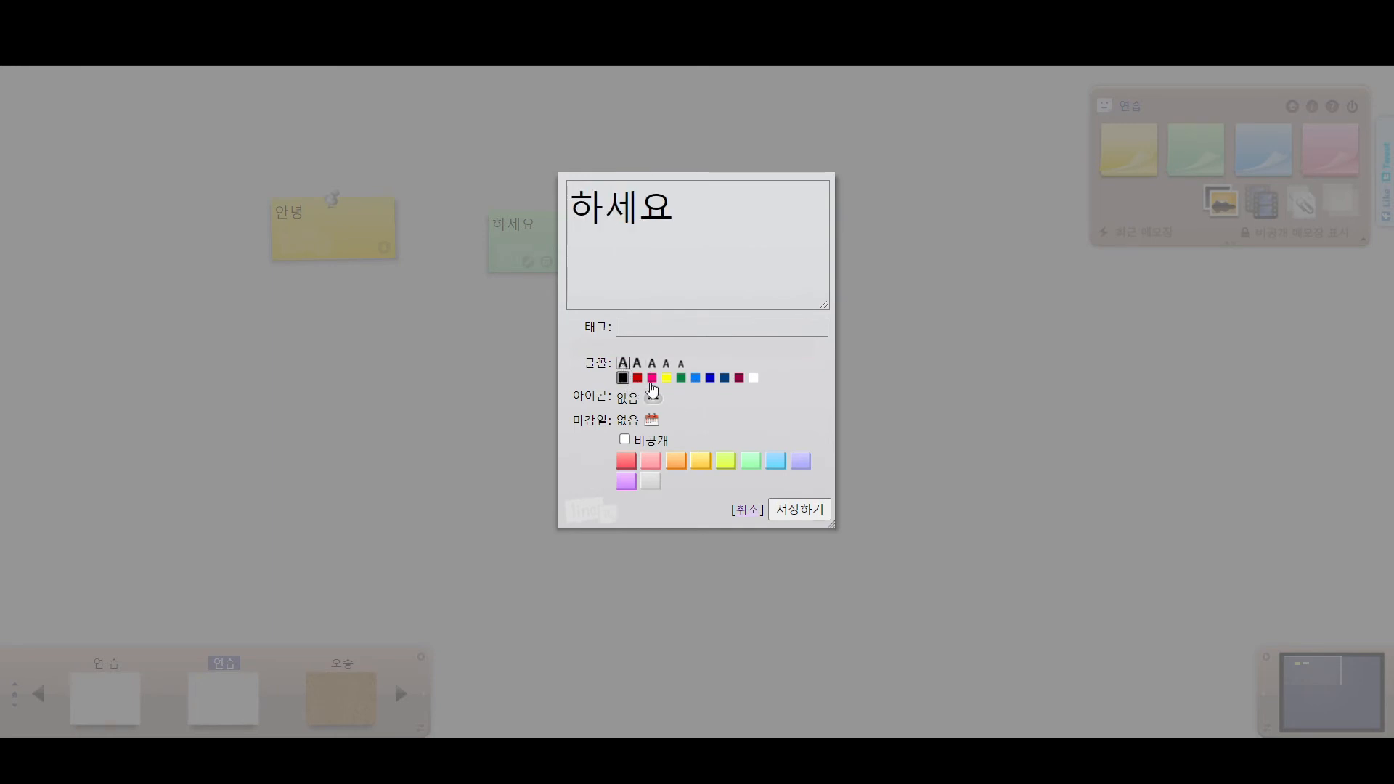
pyautogui.click(652, 378)
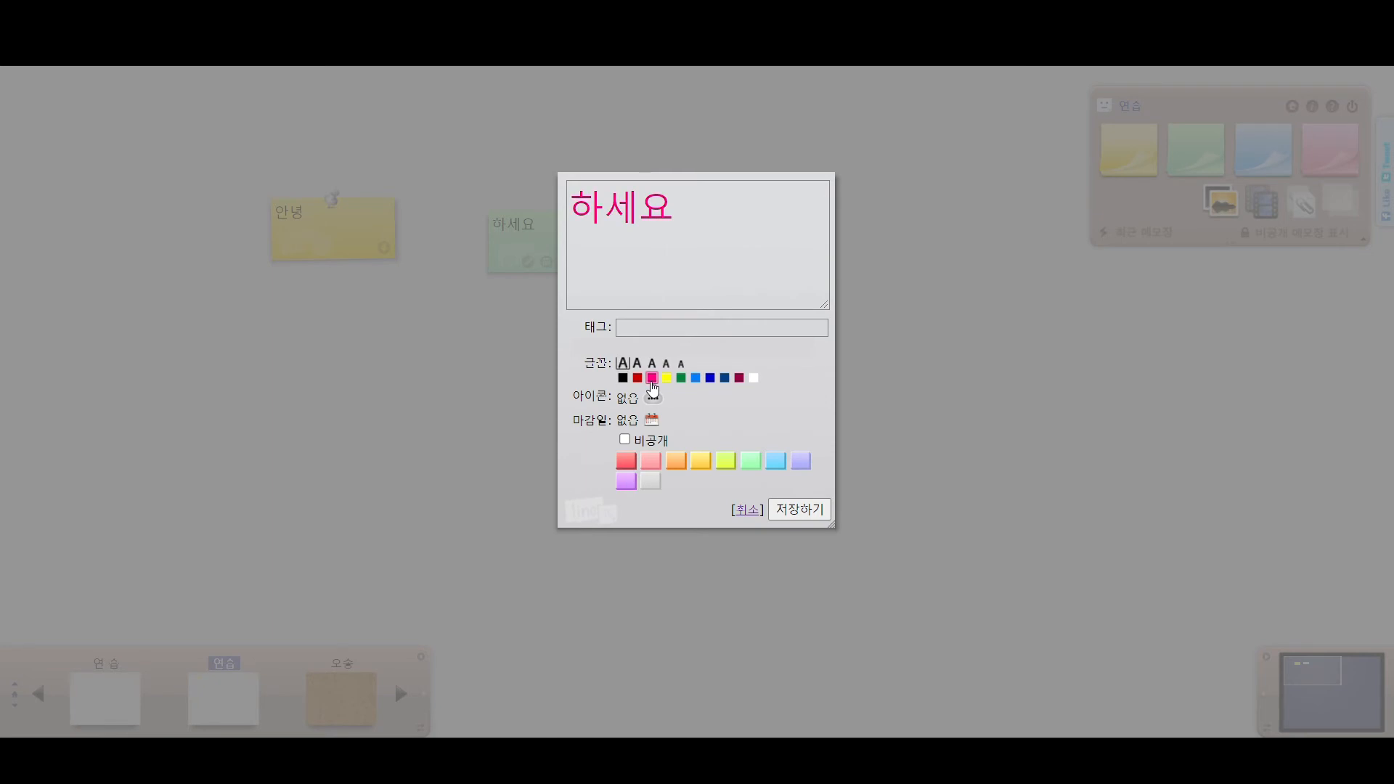
pyautogui.click(788, 511)
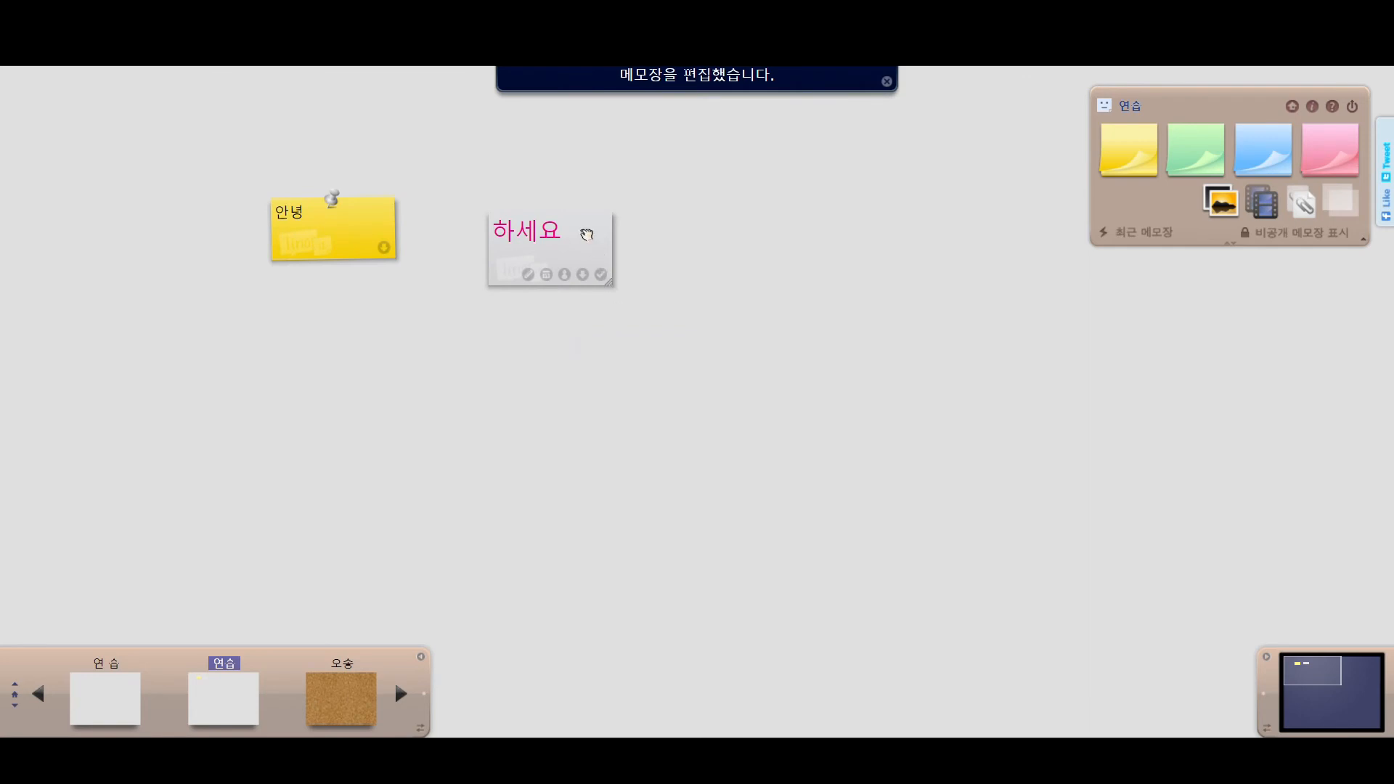
# Enlarge the grey 하세요 note into a tall rectangle and place it directly below the yellow 안녕 note
pyautogui.moveTo(577, 247); pyautogui.dragTo(540, 295)
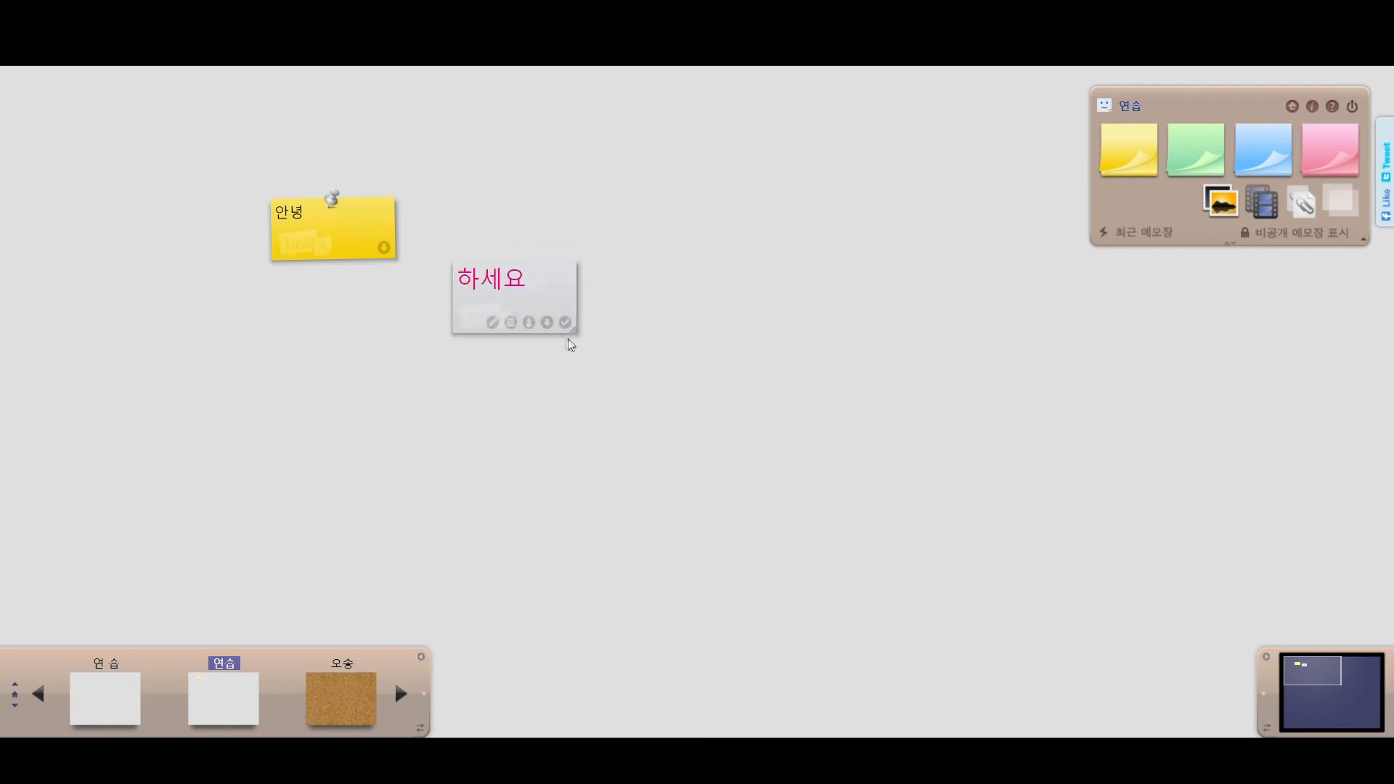
pyautogui.moveTo(548, 283); pyautogui.dragTo(571, 229)
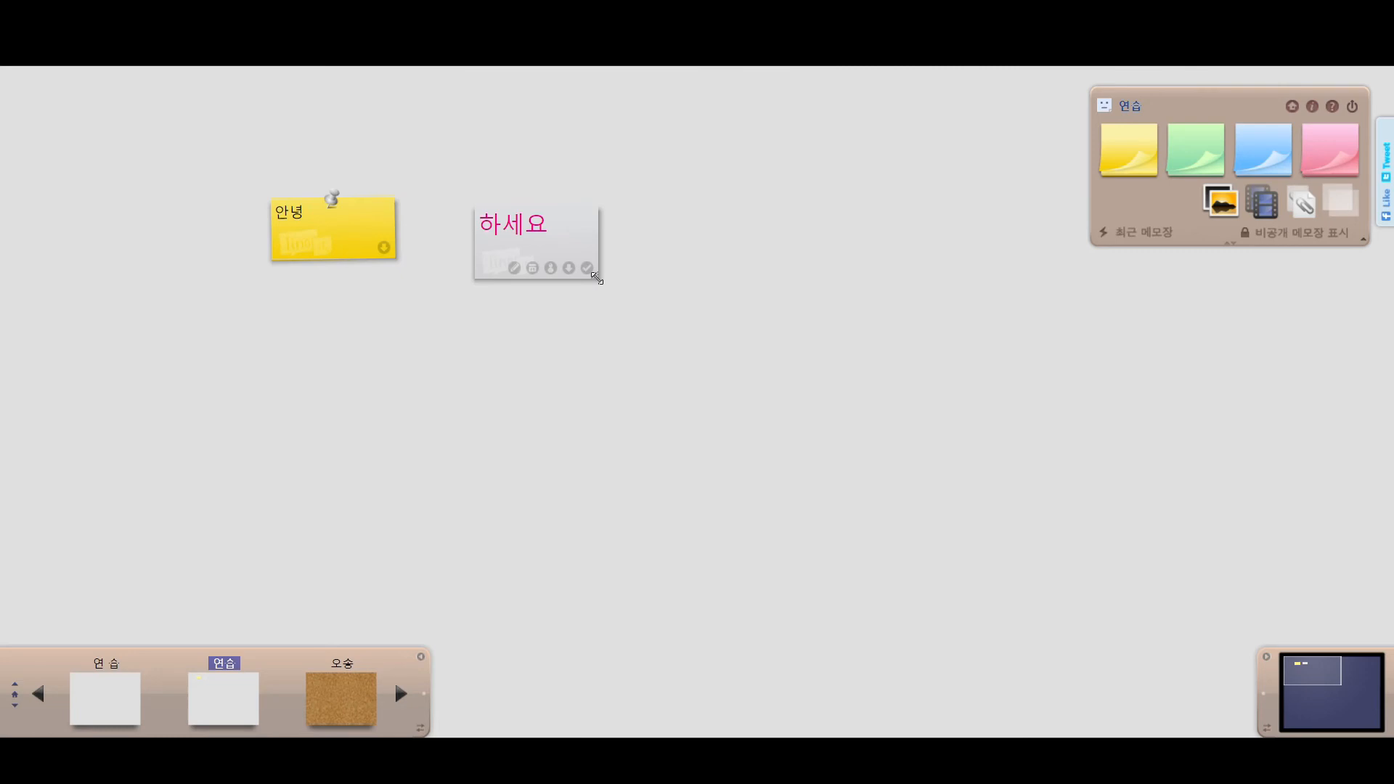
pyautogui.moveTo(596, 278); pyautogui.dragTo(686, 466)
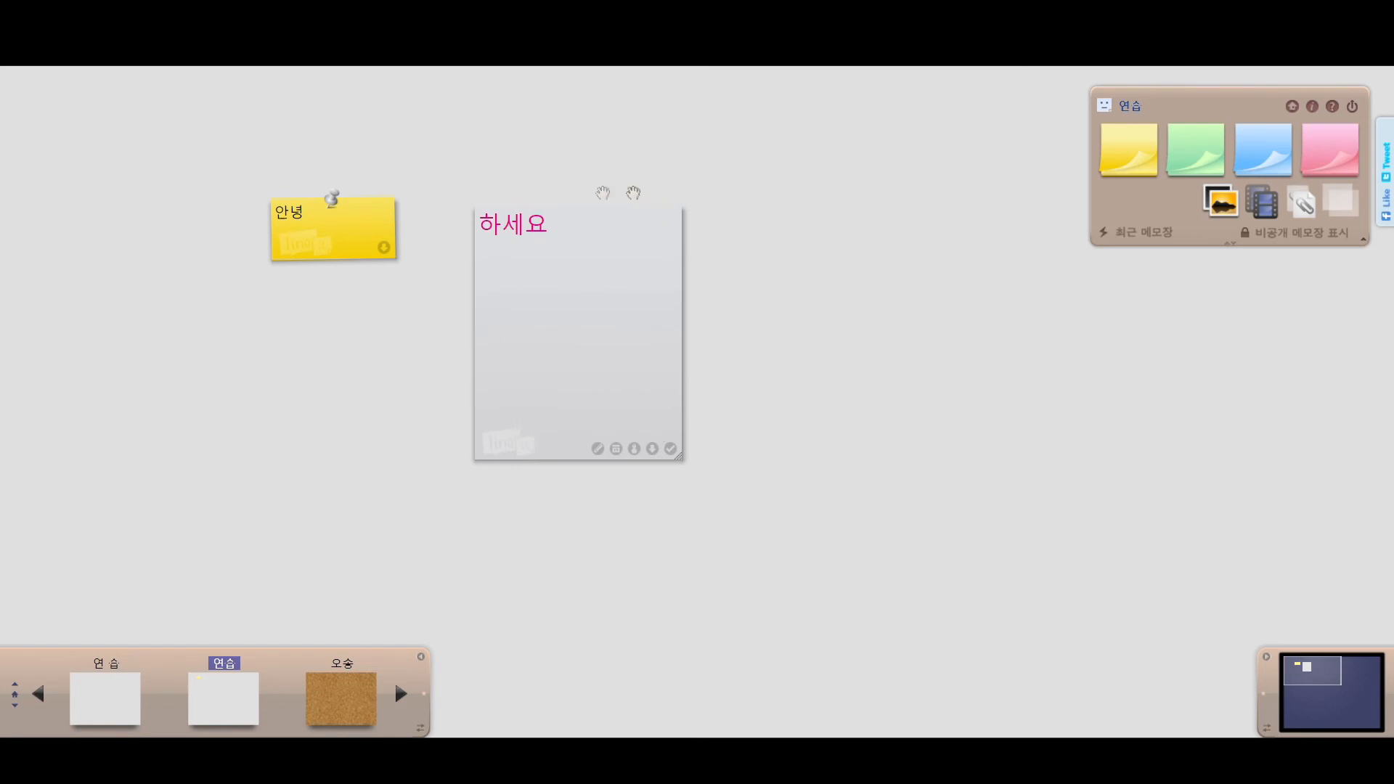
pyautogui.moveTo(647, 247); pyautogui.dragTo(419, 324)
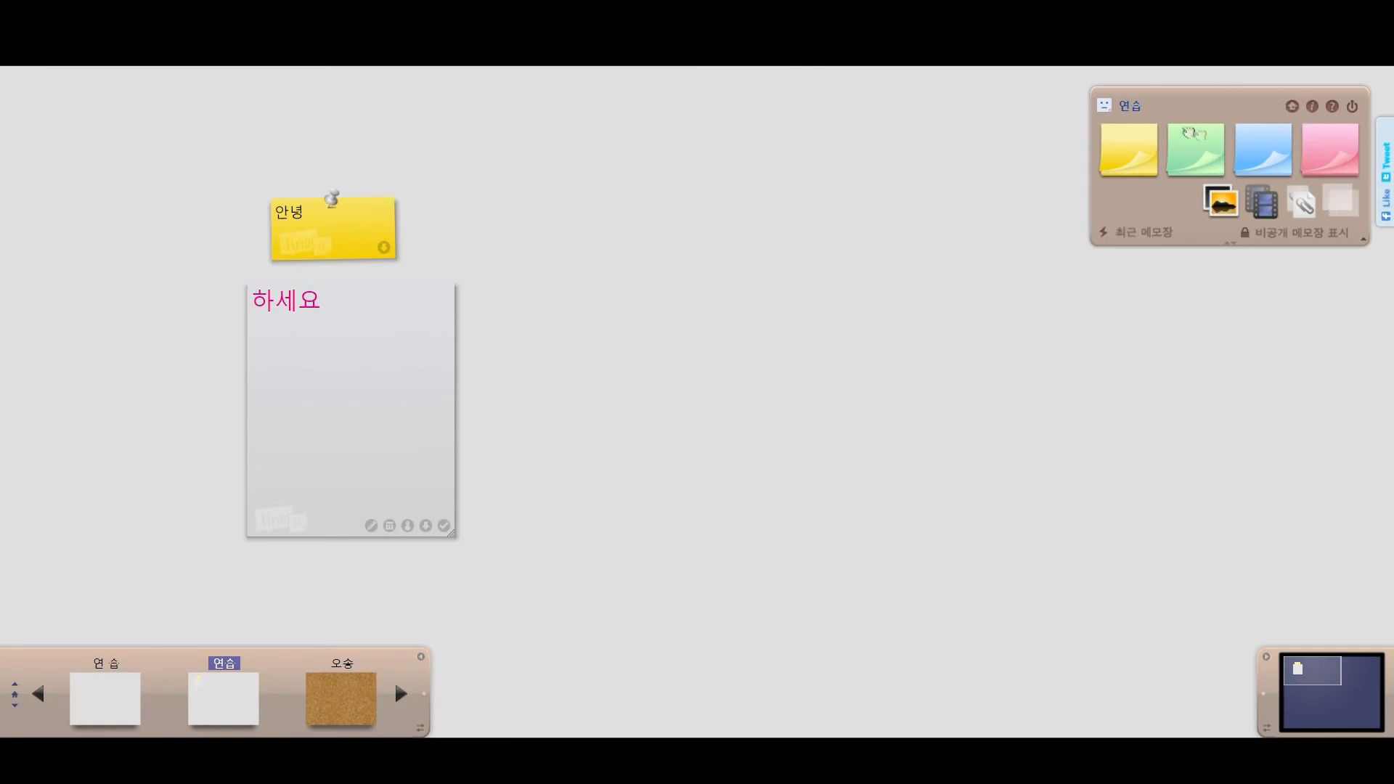
# Post the image component_event.png as a photo note in size 대 and position it to the right of the yellow note
pyautogui.click(1226, 208)
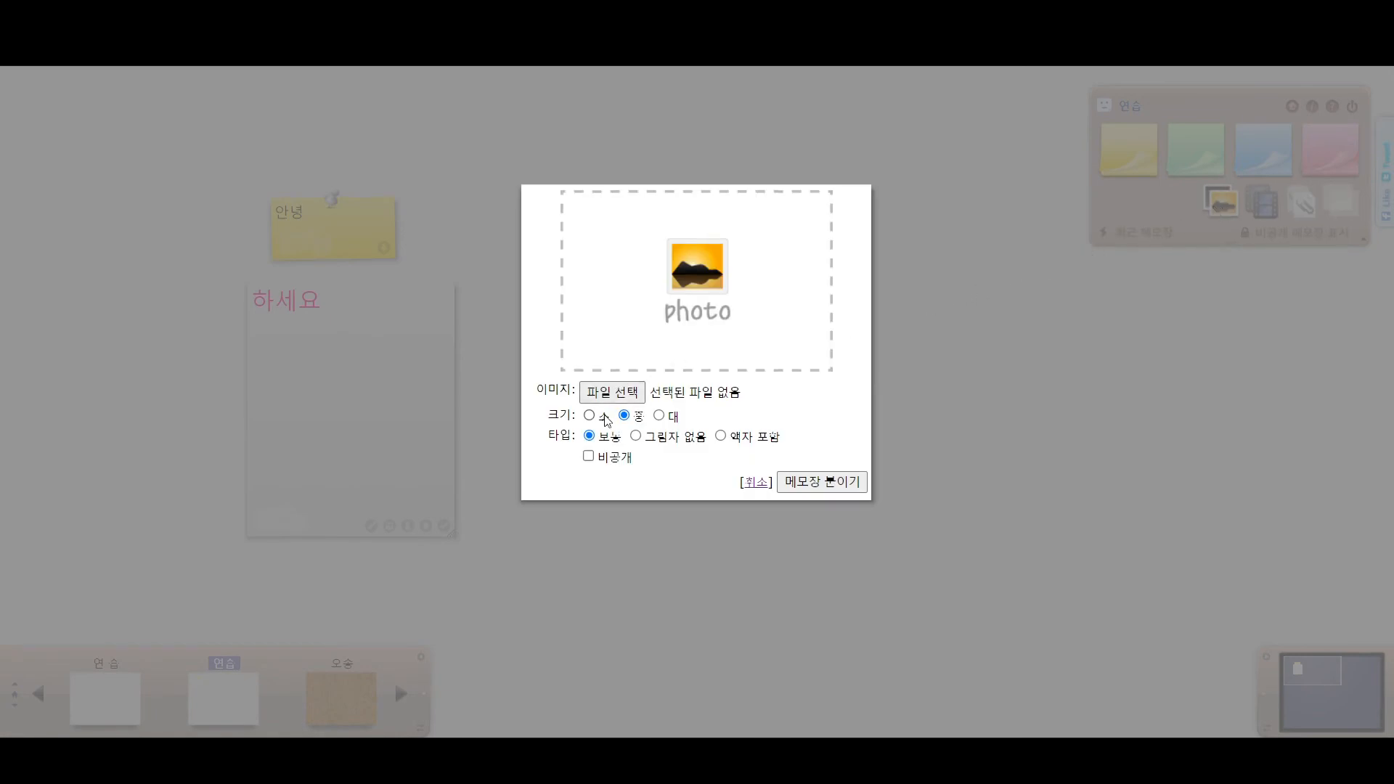
pyautogui.click(626, 417)
pyautogui.click(661, 417)
pyautogui.click(622, 398)
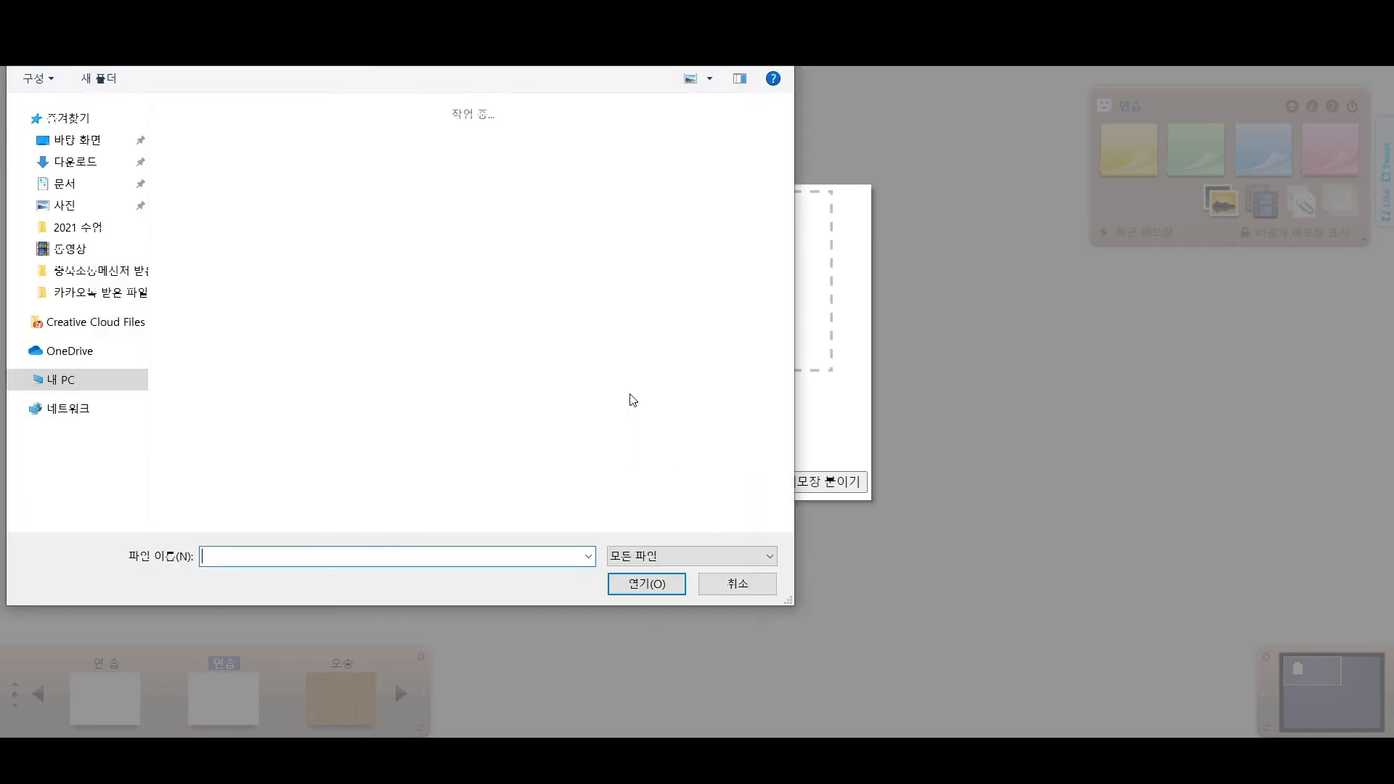
pyautogui.click(457, 395)
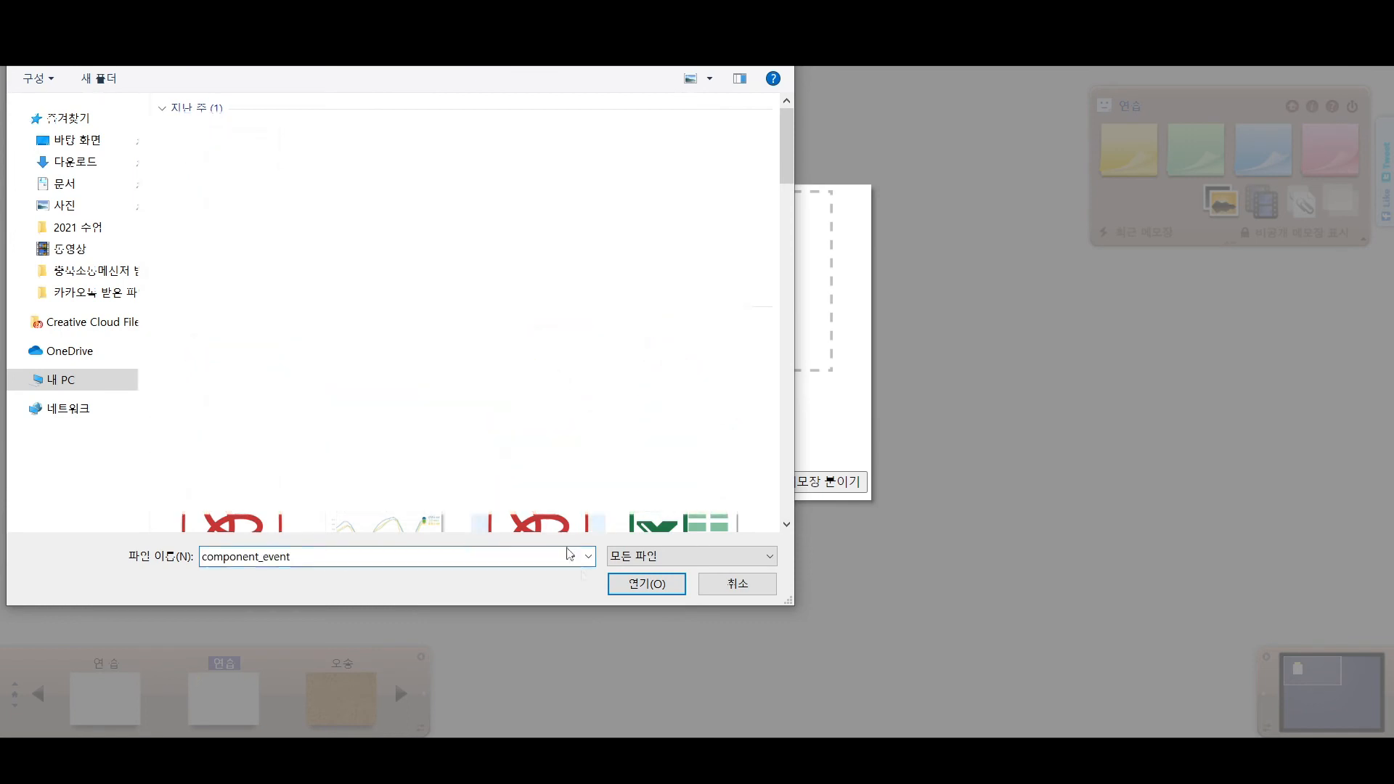
pyautogui.click(656, 590)
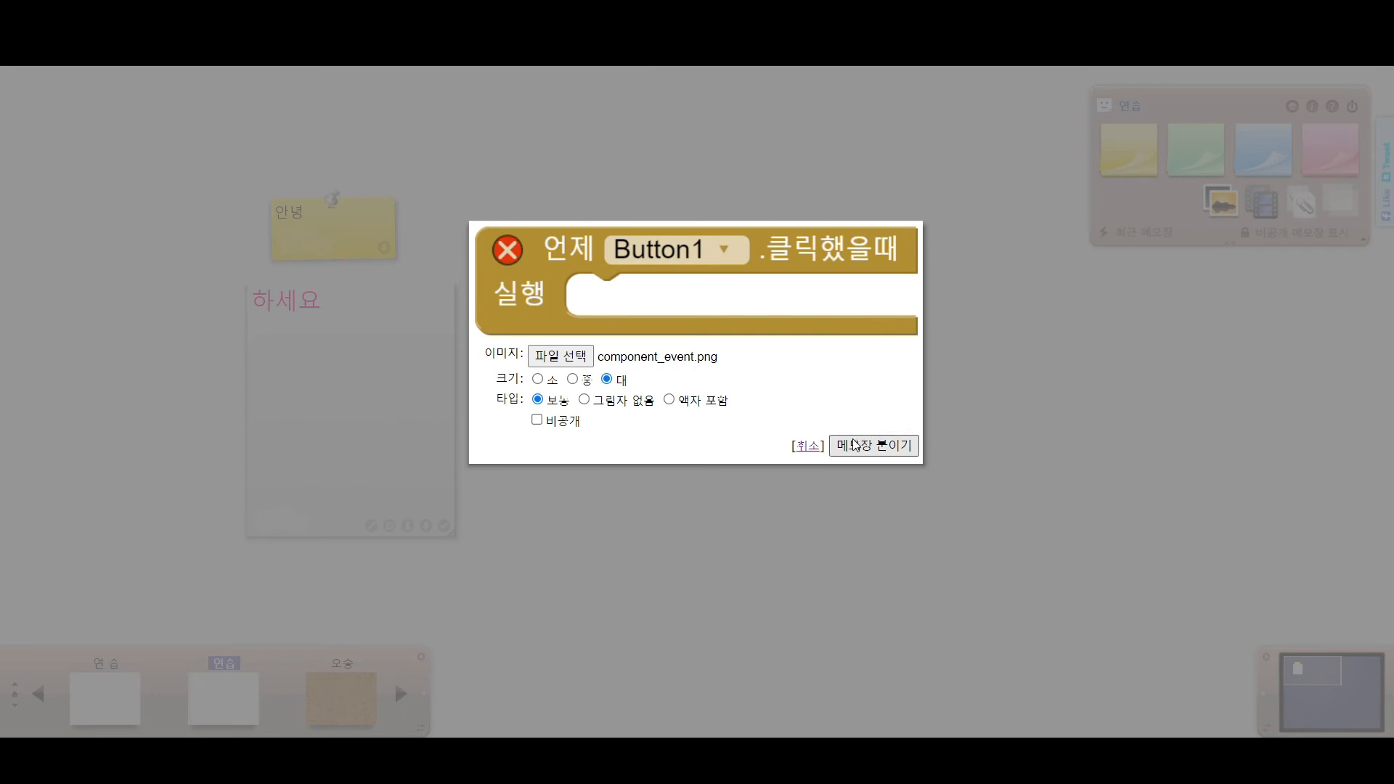
pyautogui.click(858, 448)
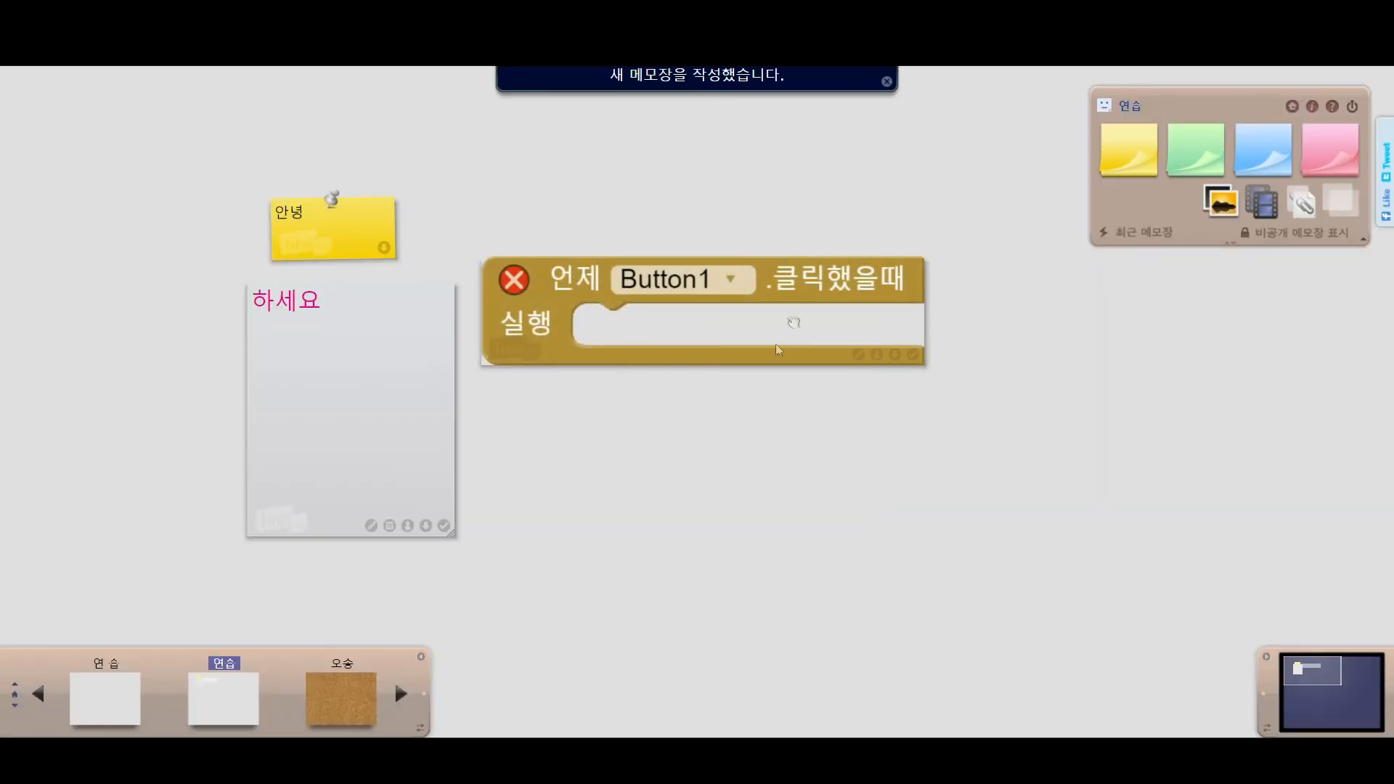
pyautogui.moveTo(794, 289); pyautogui.dragTo(809, 214)
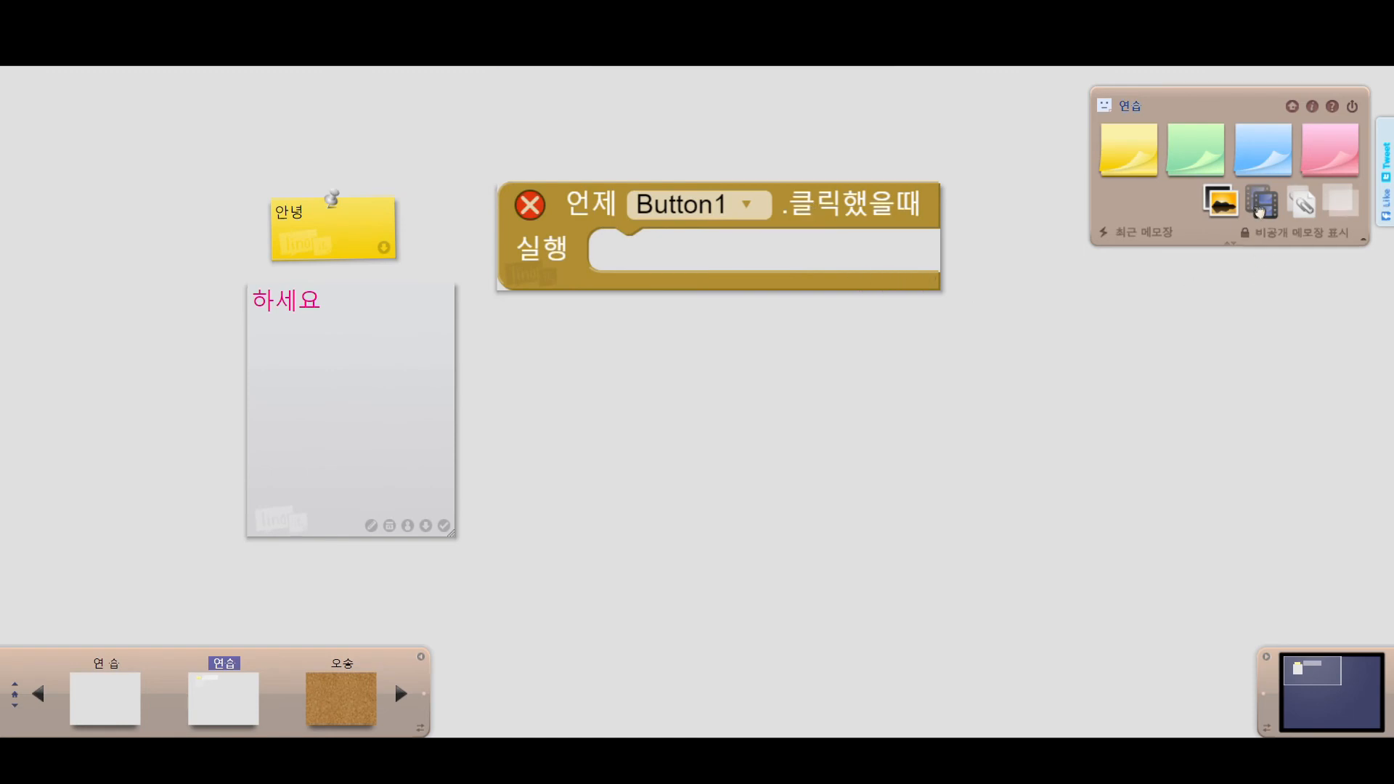
# Look at the video link and file attachment note forms, closing each without posting
pyautogui.click(1255, 206)
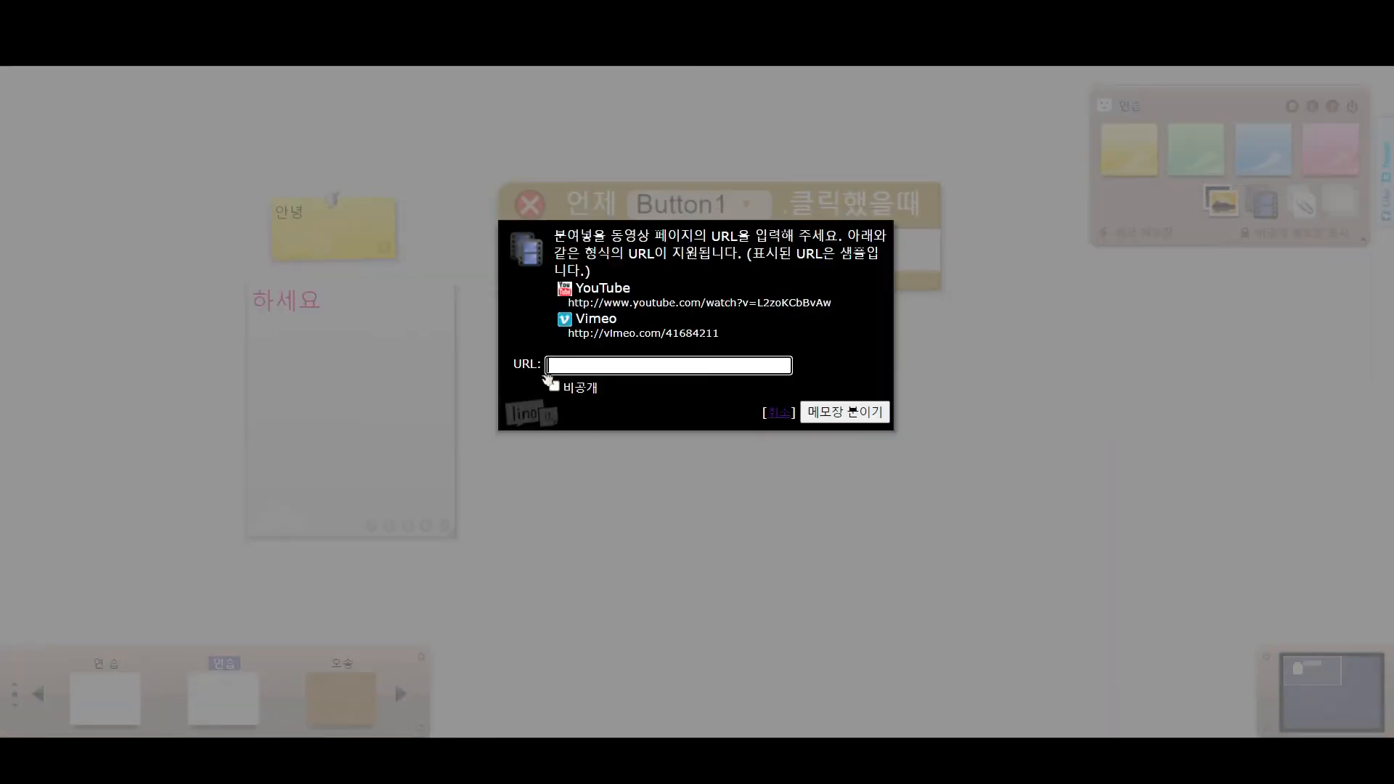
pyautogui.click(781, 411)
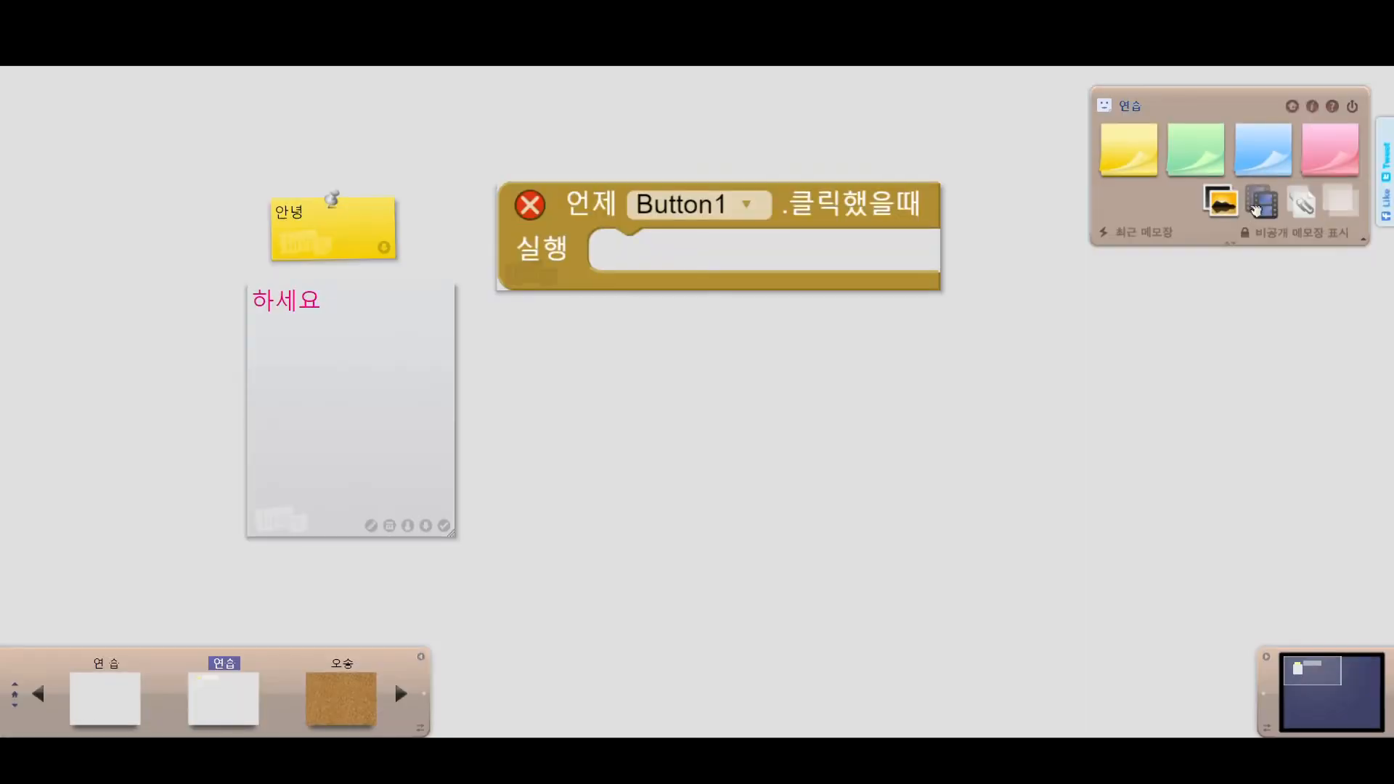
pyautogui.click(1302, 208)
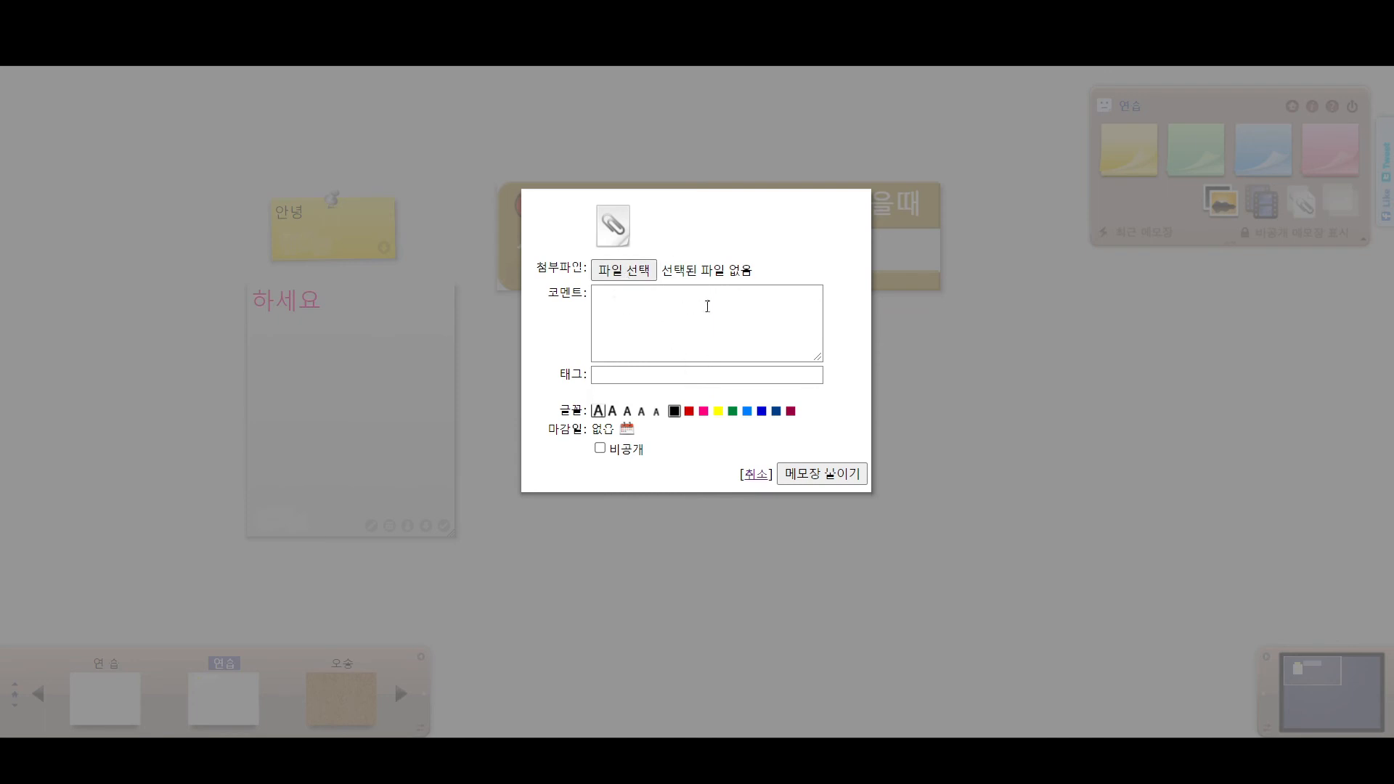
pyautogui.click(631, 301)
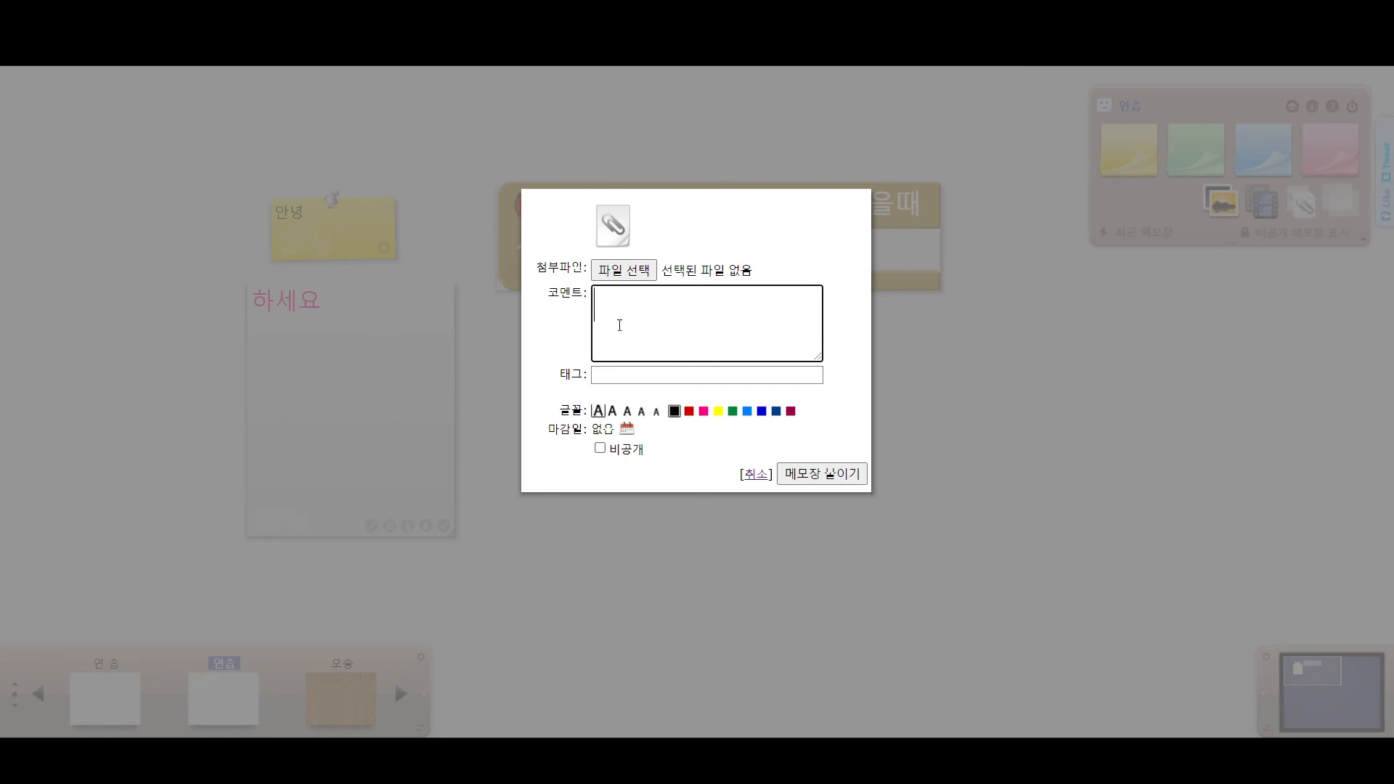
pyautogui.click(749, 473)
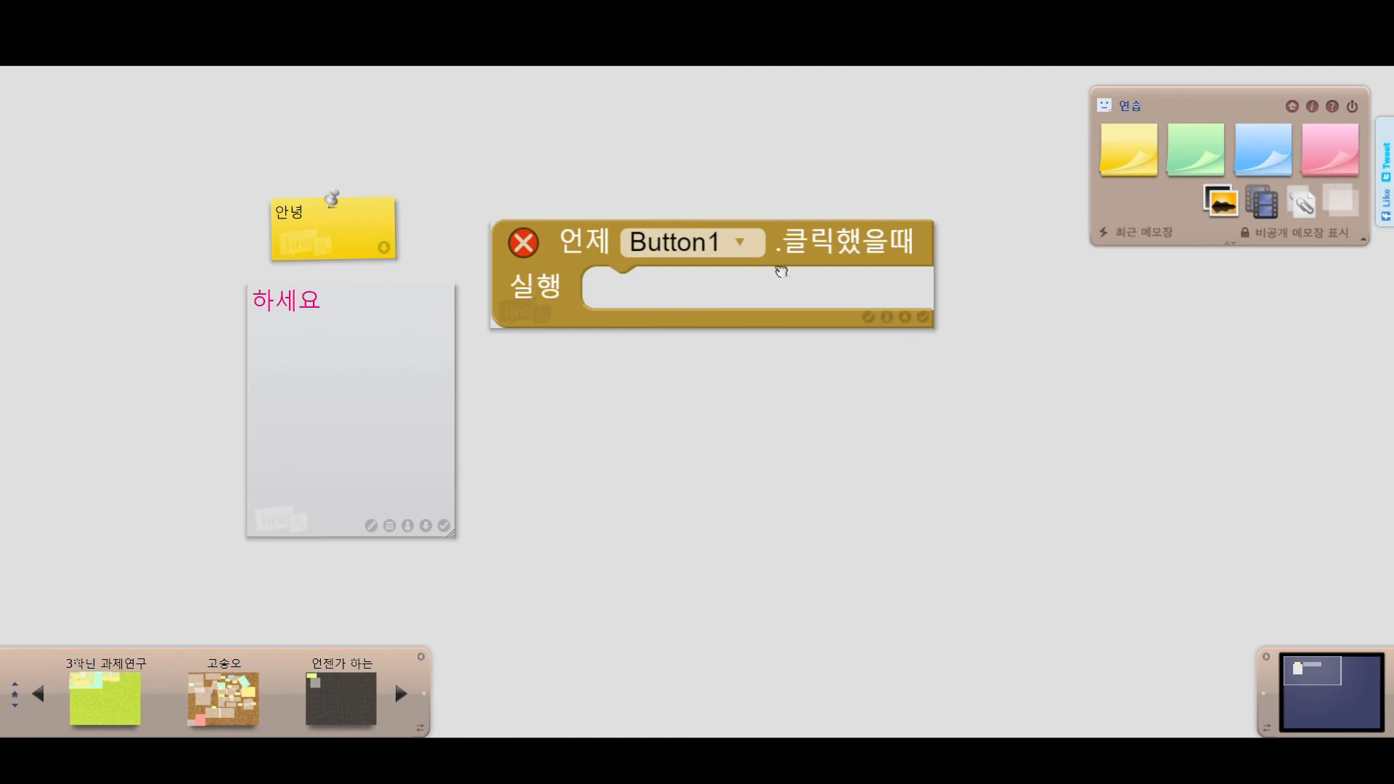
# Show the 연습 canvas information with its thumbnail and embed codes, and select the canvas URL for sharing
pyautogui.click(1312, 108)
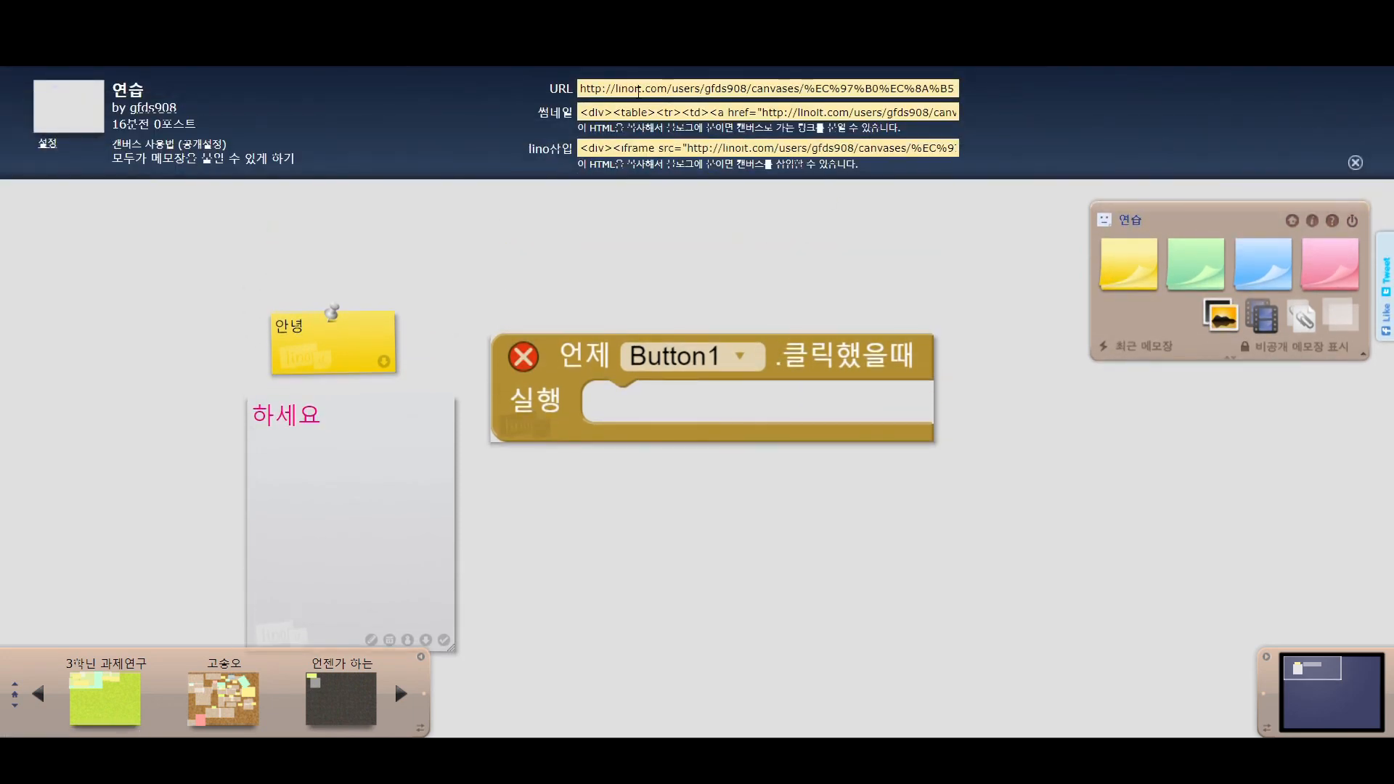
pyautogui.click(638, 90)
pyautogui.click(632, 113)
pyautogui.click(631, 148)
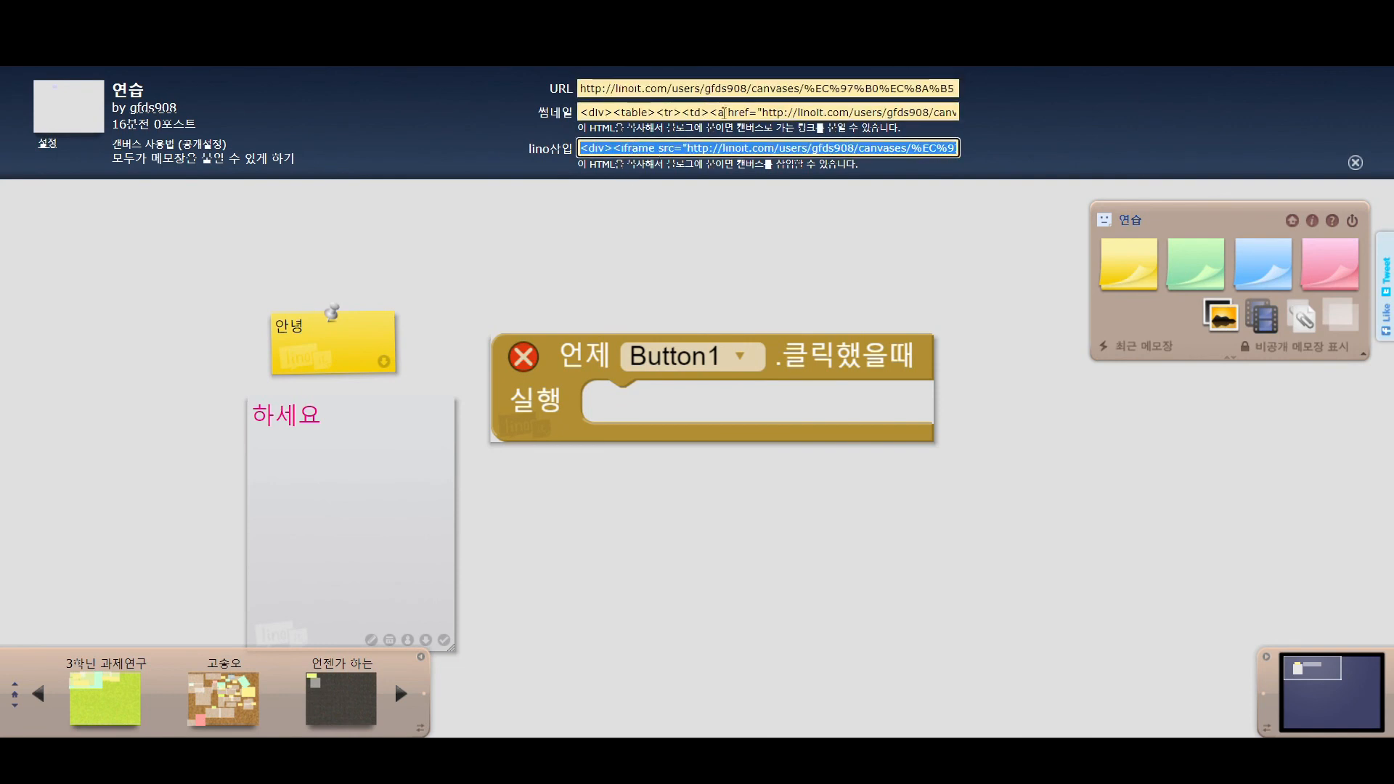
pyautogui.click(613, 90)
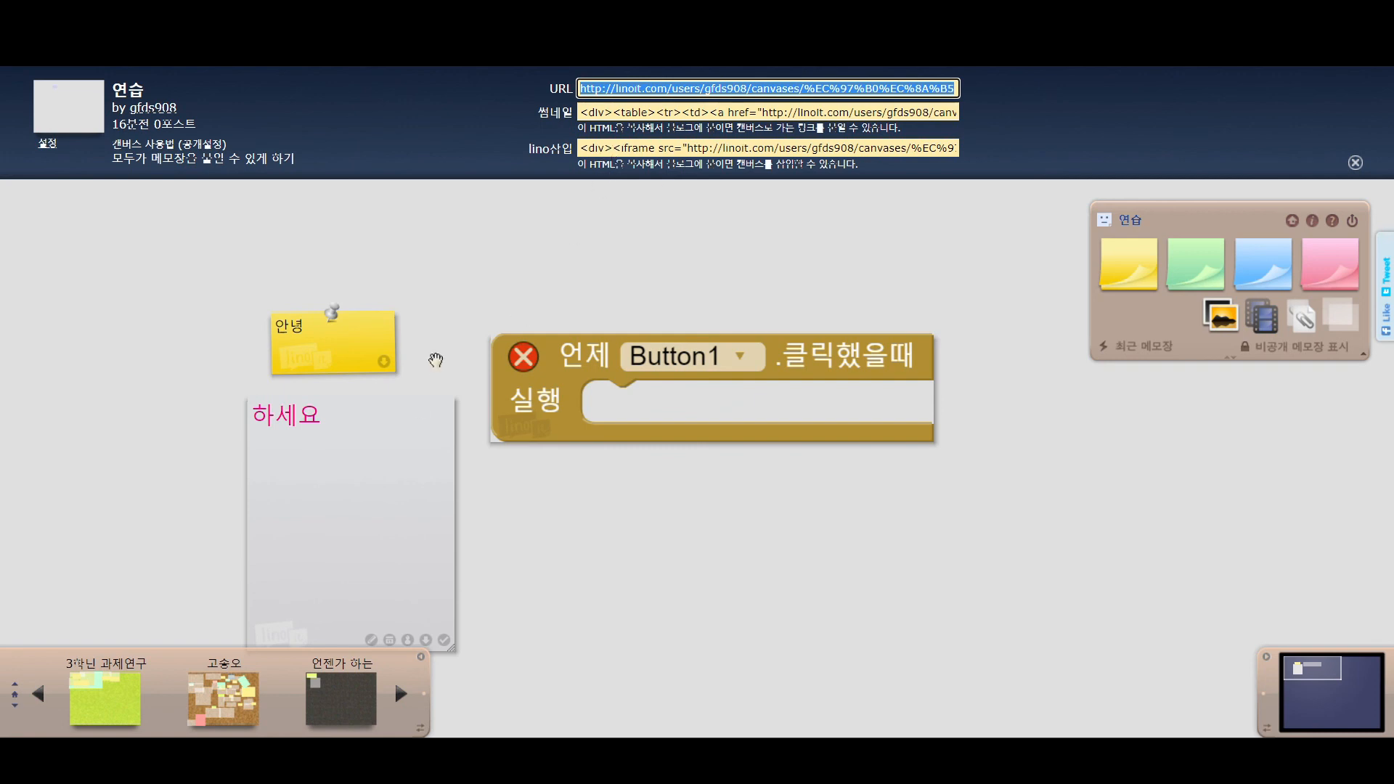
# Look over the 3학년 과제연구 canvas as an example, and reopen the 연습 canvas from the account's home page
pyautogui.click(105, 697)
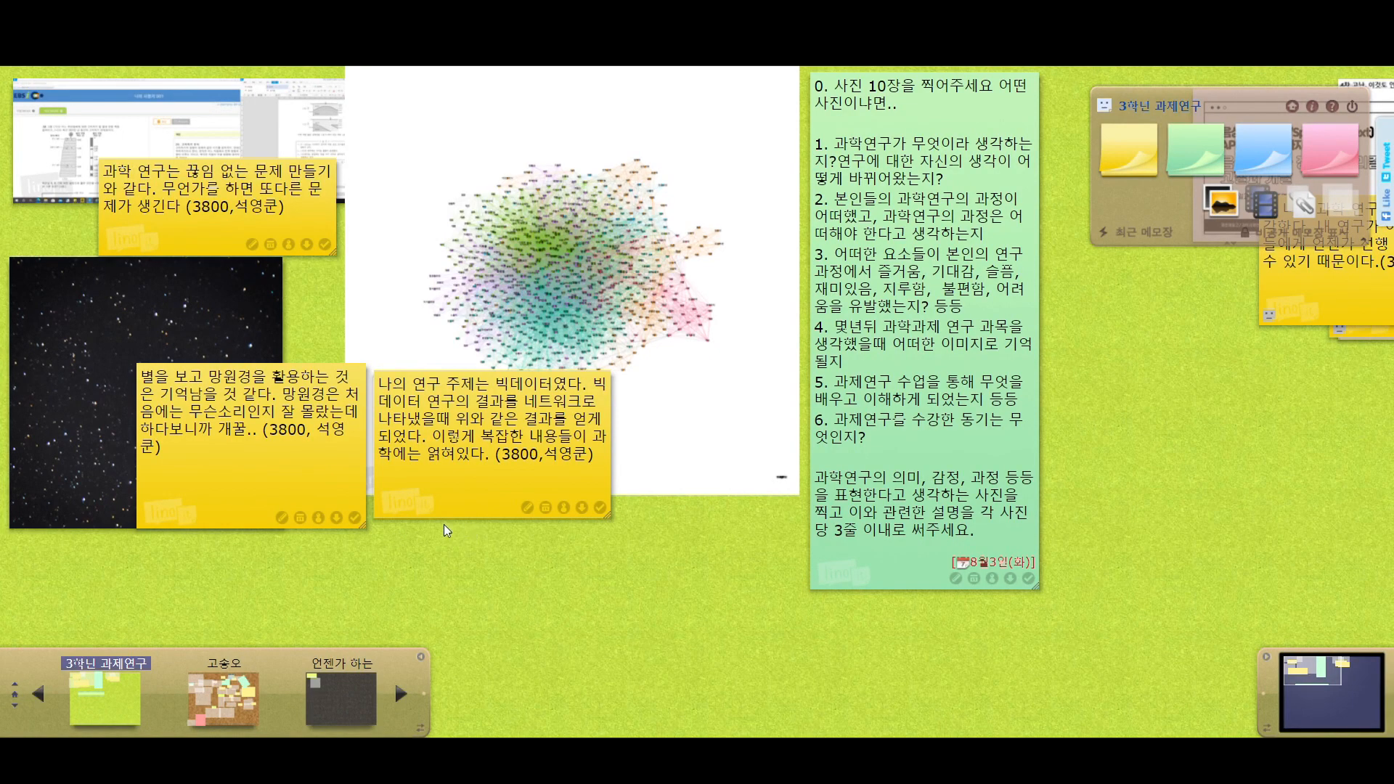
pyautogui.moveTo(639, 283); pyautogui.dragTo(649, 314)
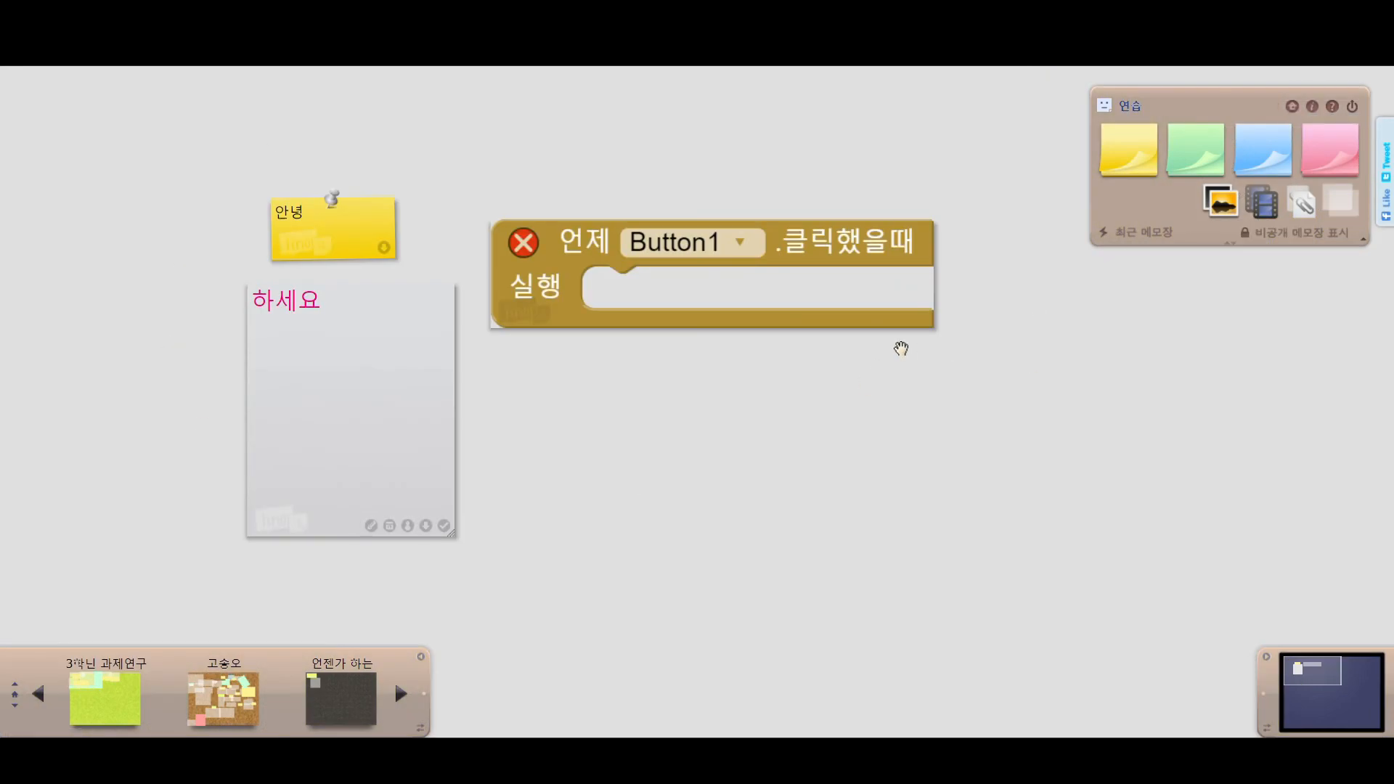
pyautogui.click(1292, 107)
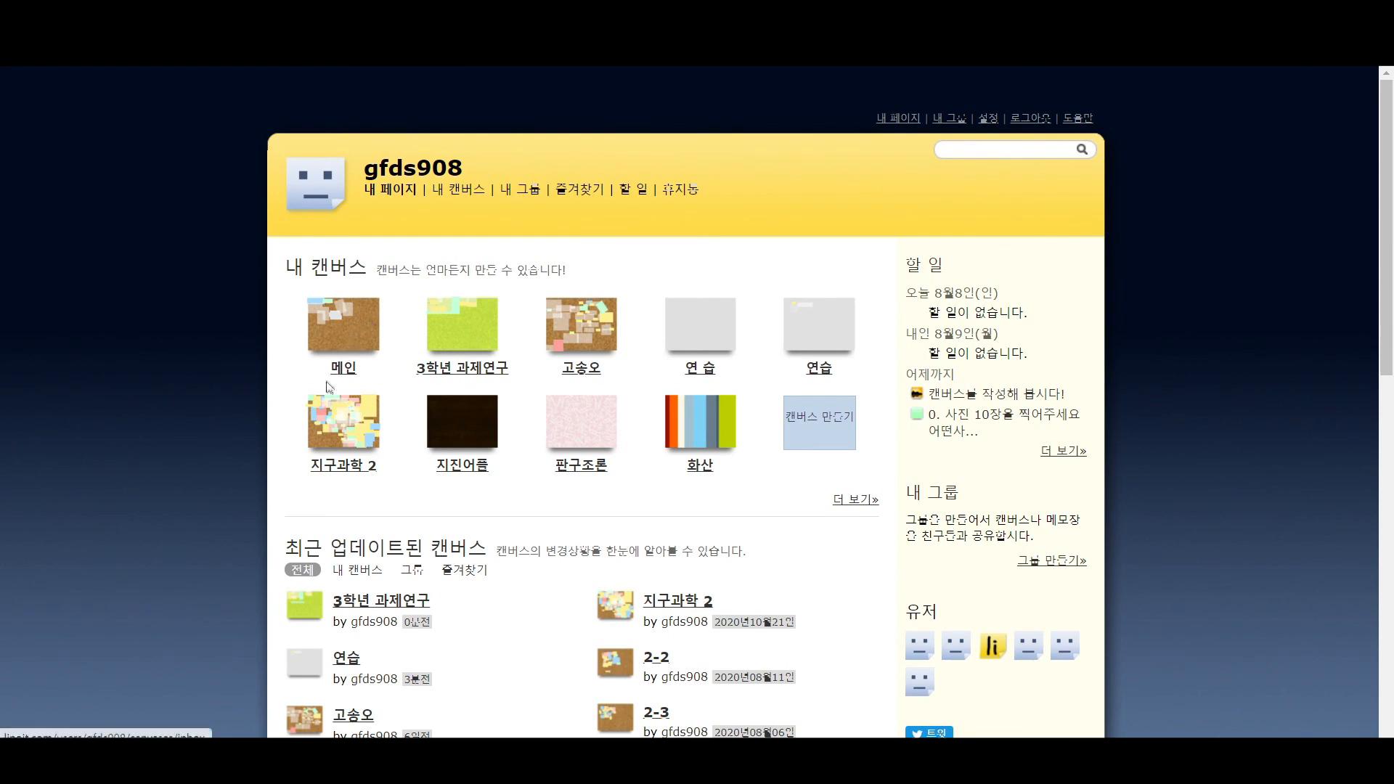
pyautogui.scroll(-1, 613, 268)
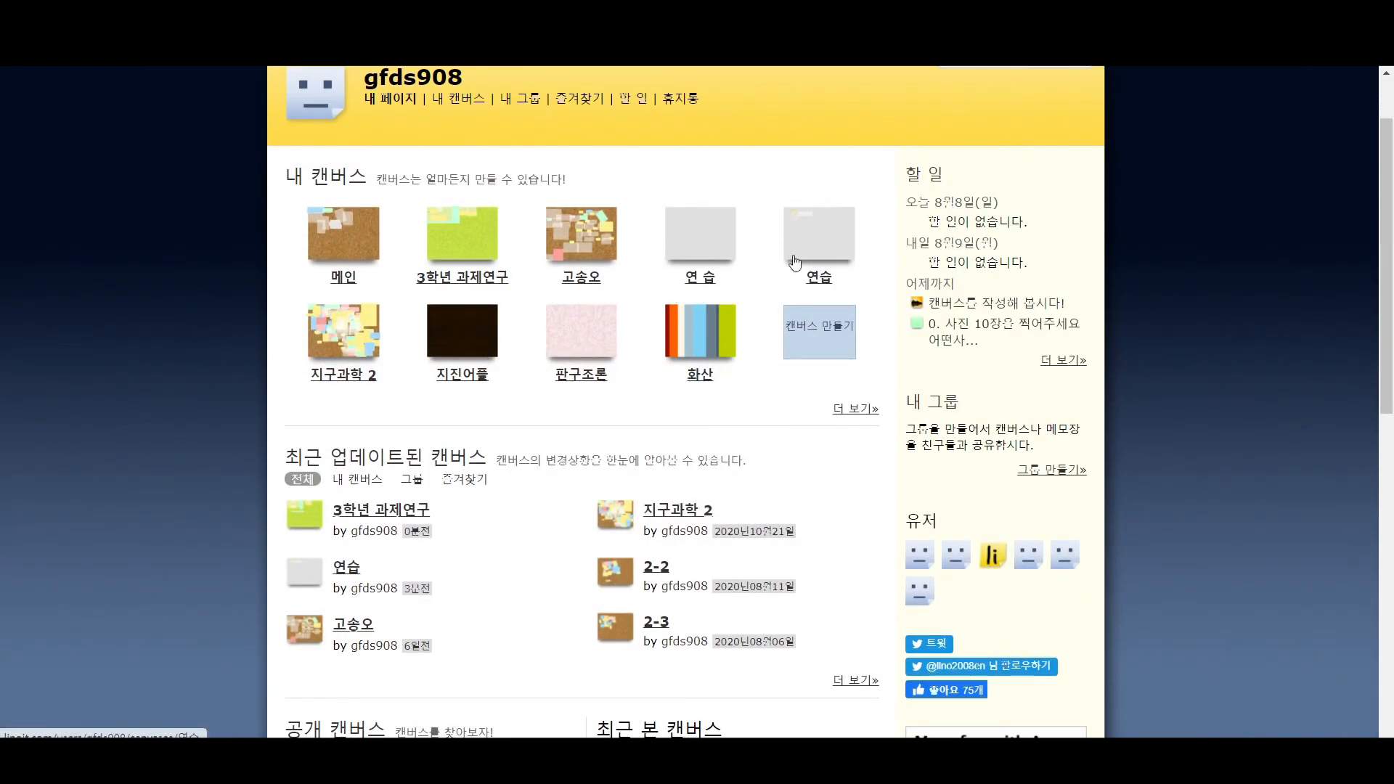
pyautogui.click(815, 245)
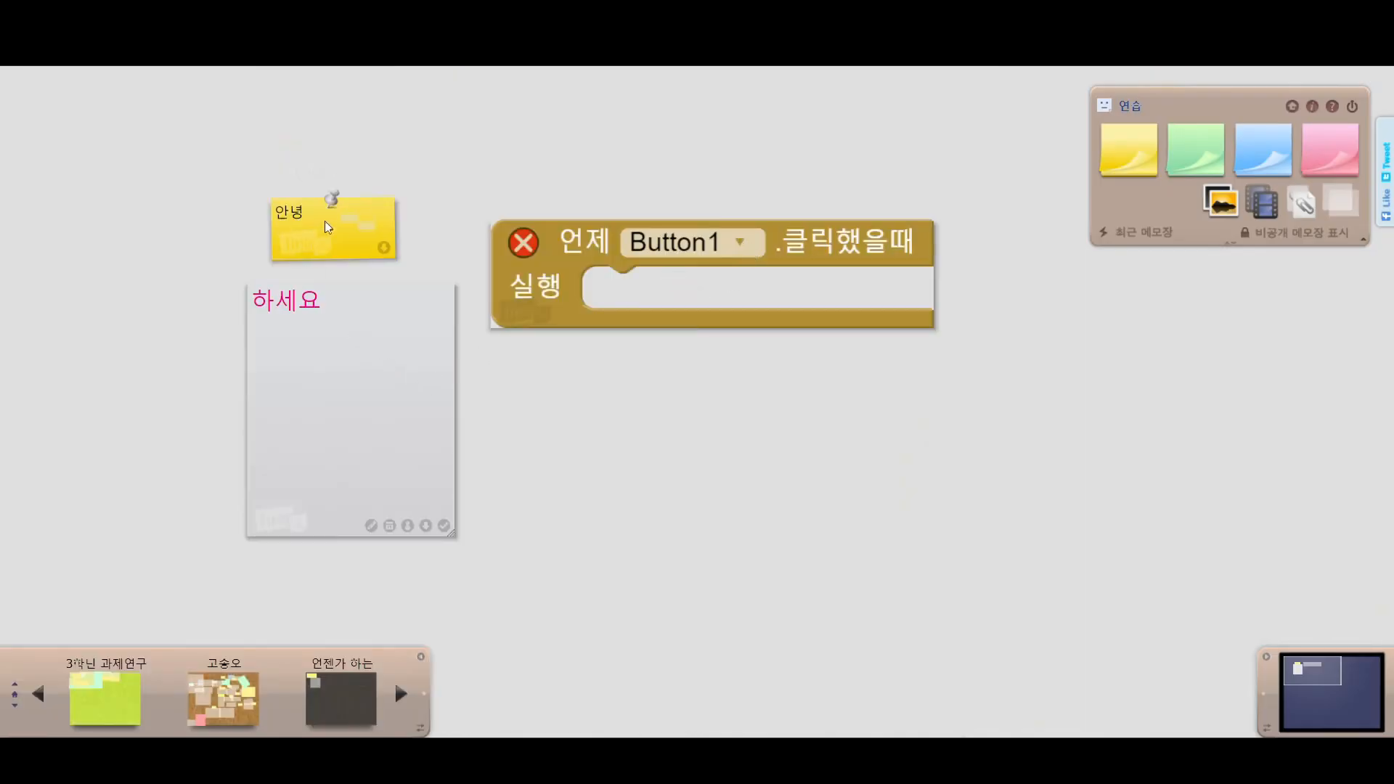